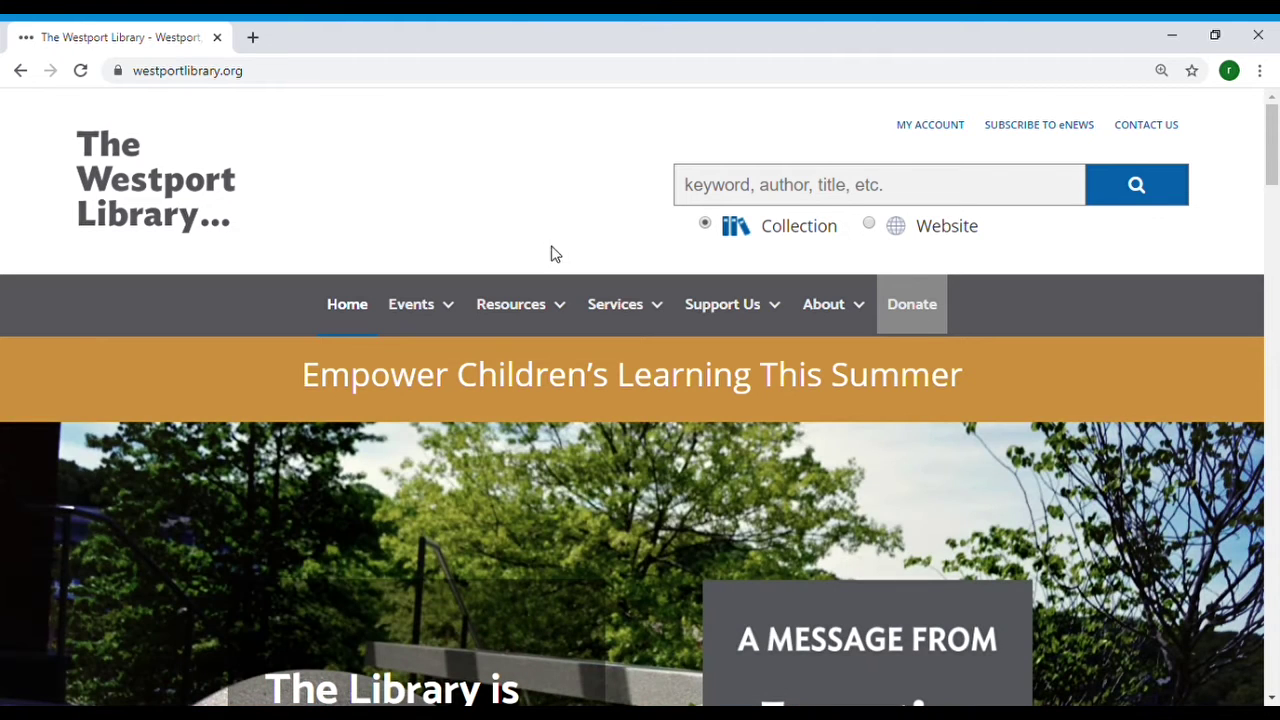
# Step: Open the library's Research Databases page and go to the full A-Z list of databases through More
pyautogui.moveTo(543, 297)
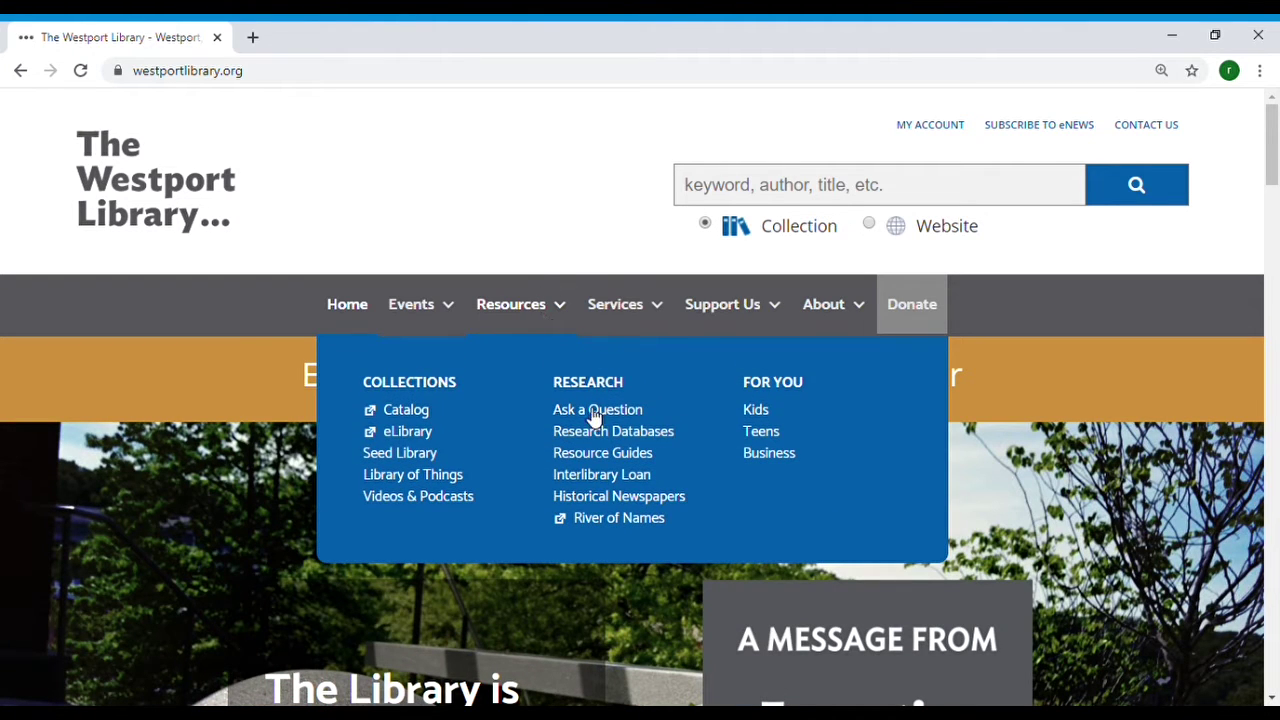
pyautogui.click(600, 440)
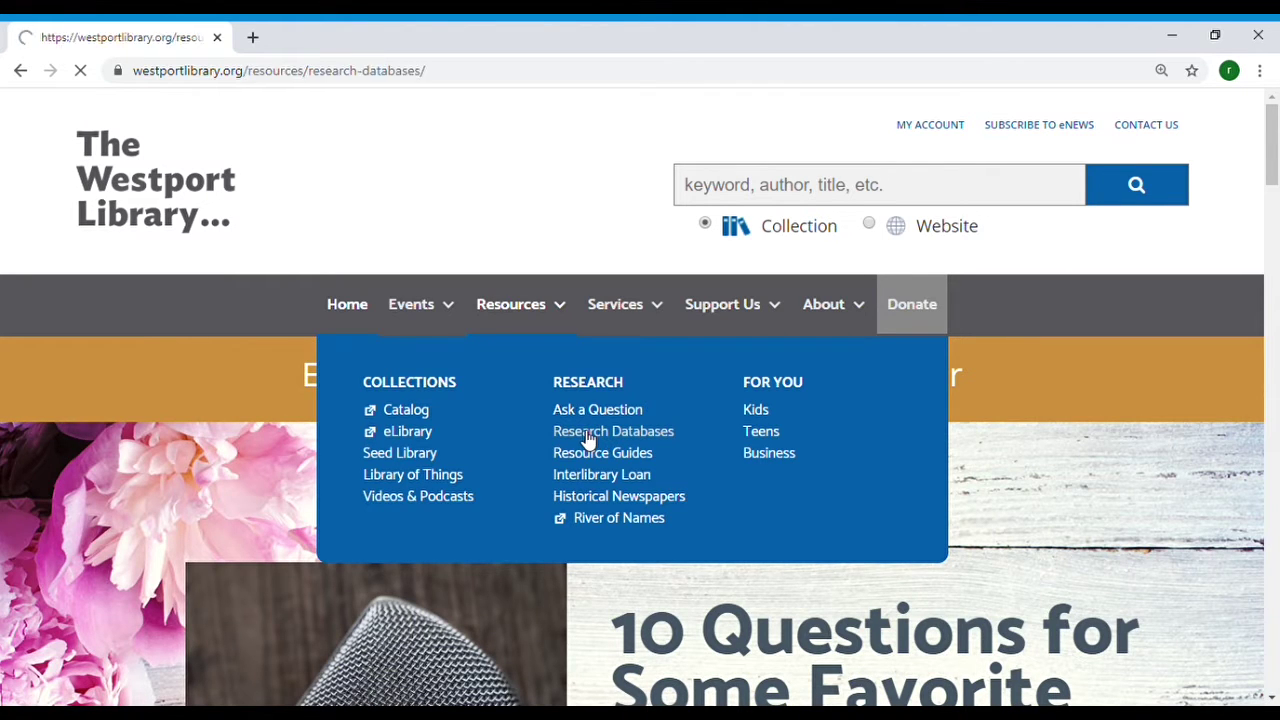
pyautogui.scroll(-5, 590, 440)
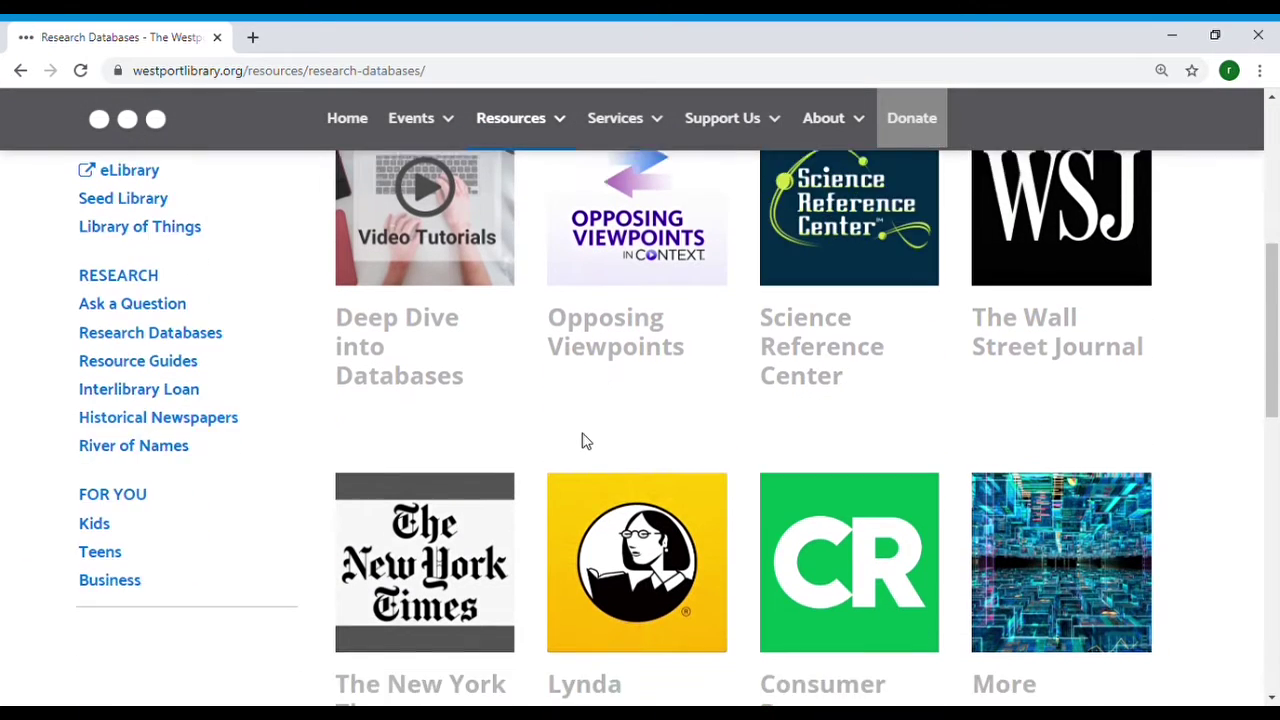
pyautogui.scroll(1, 582, 440)
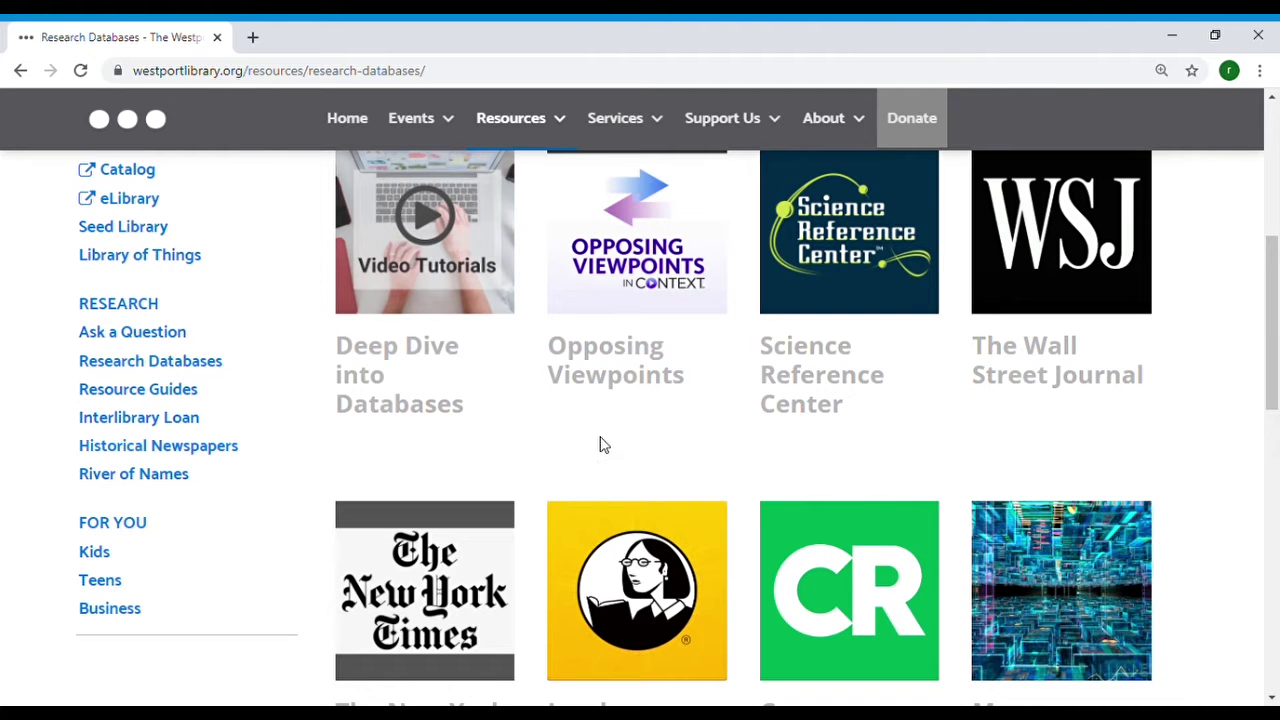
pyautogui.scroll(-1, 643, 451)
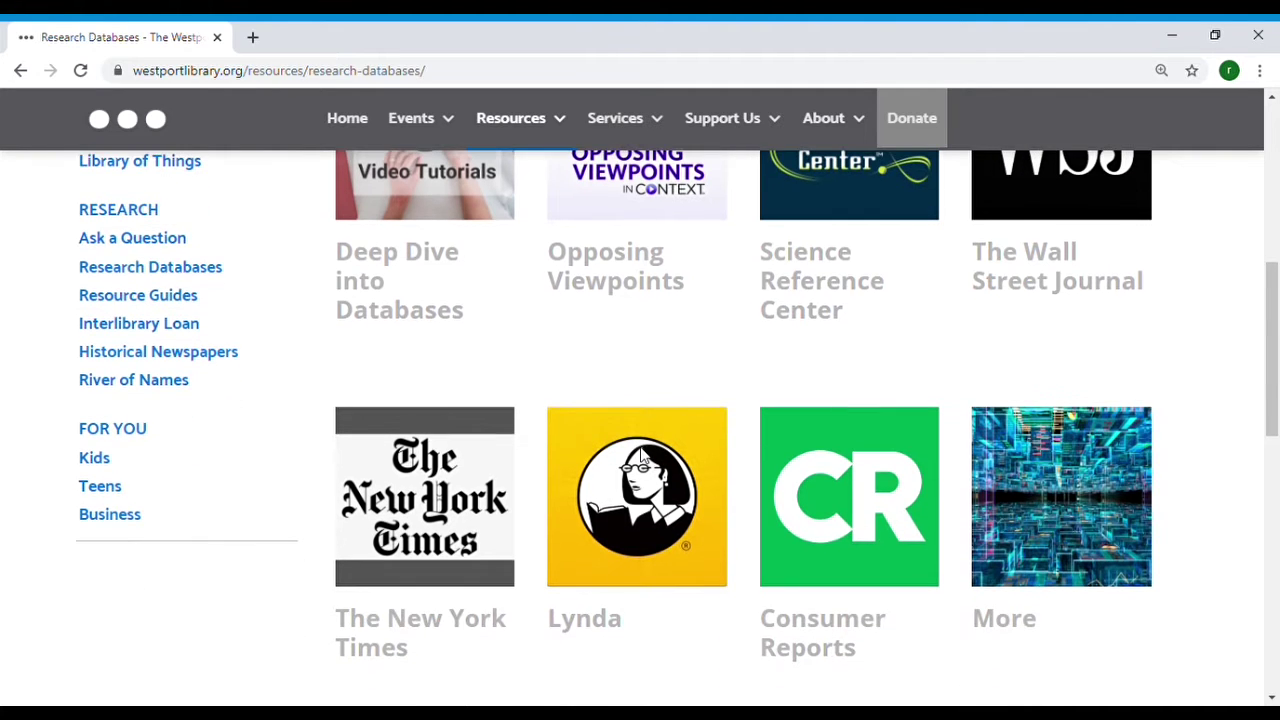
pyautogui.click(1012, 497)
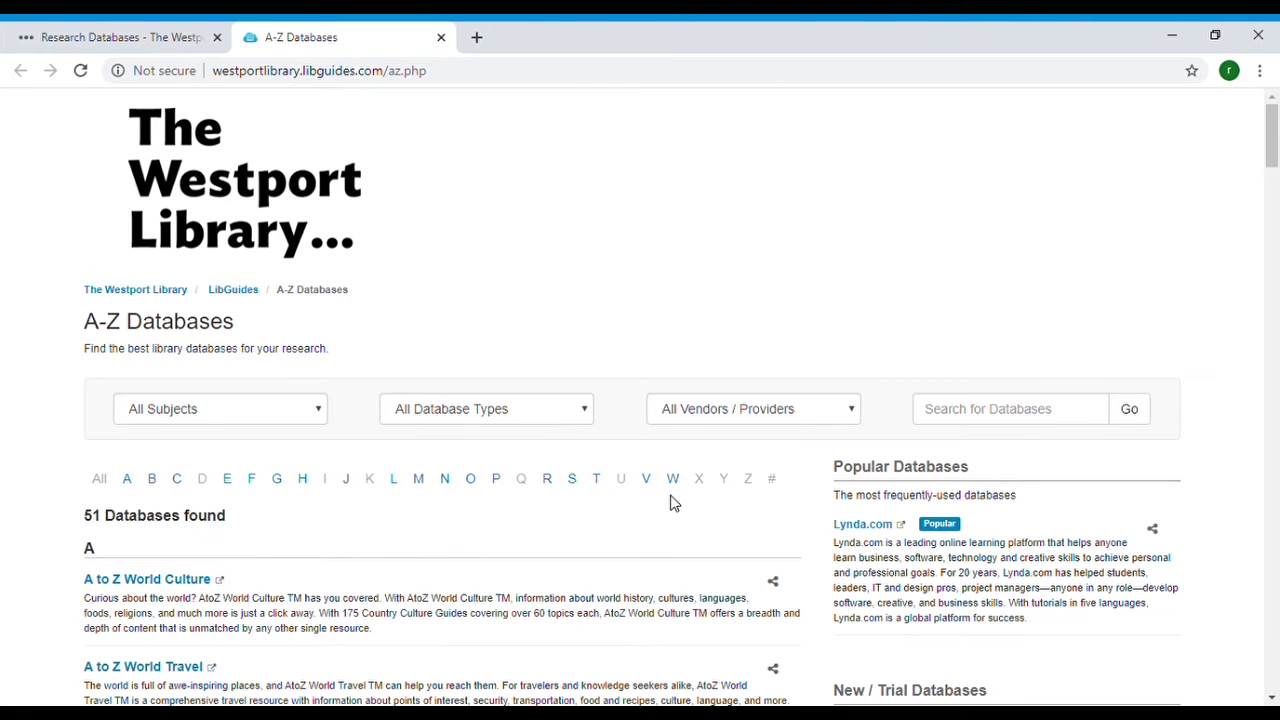
# Step: Filter the A-Z database list to the letter J and open JSTOR
pyautogui.scroll(-1, 672, 503)
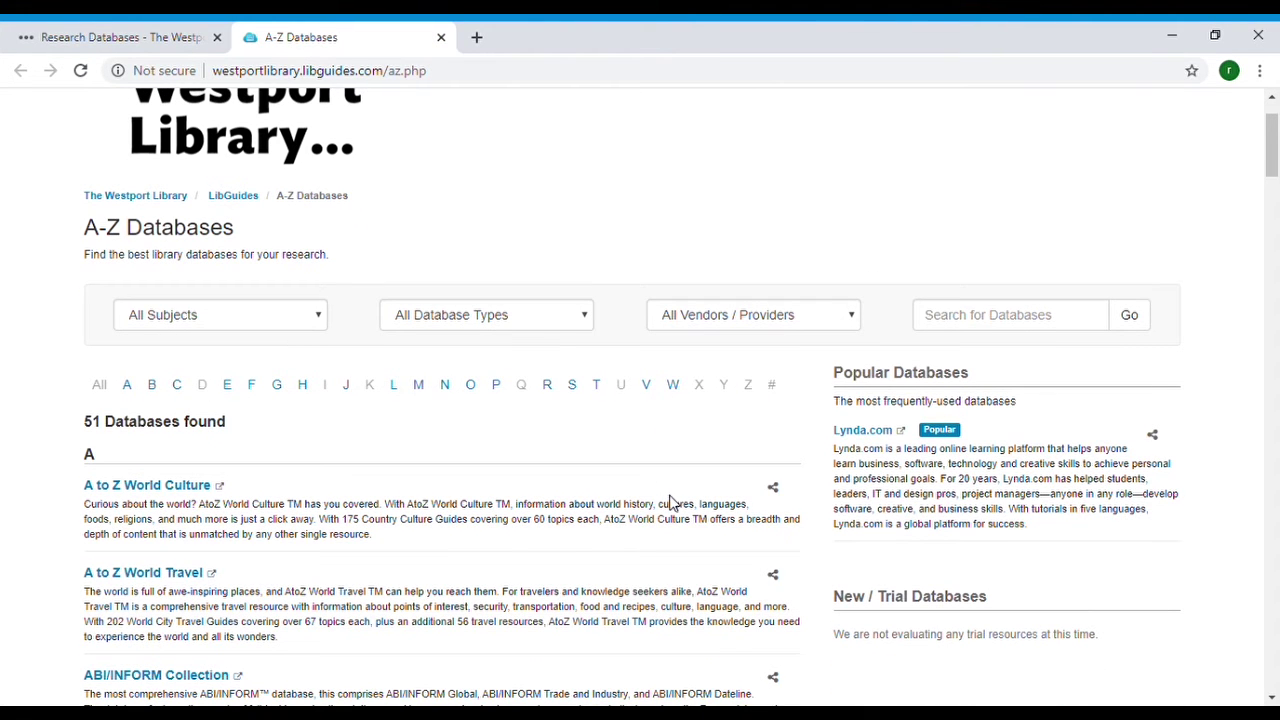
pyautogui.scroll(-1, 672, 503)
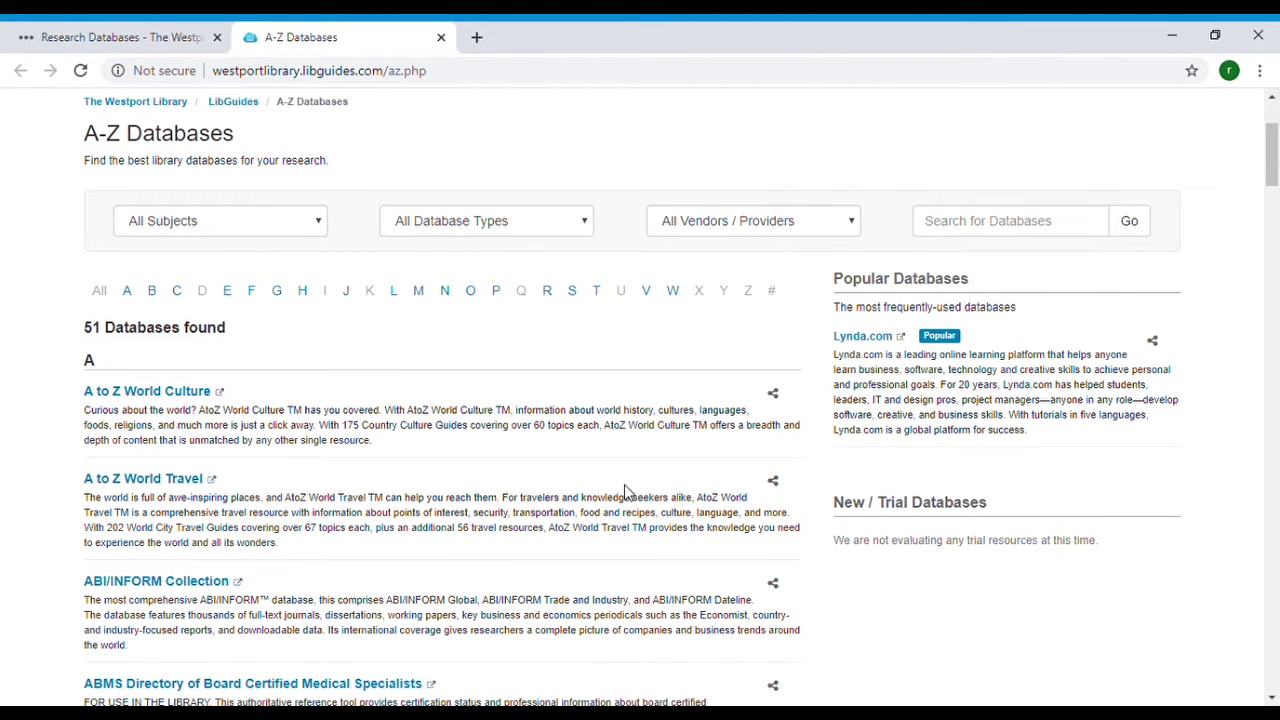
pyautogui.click(347, 292)
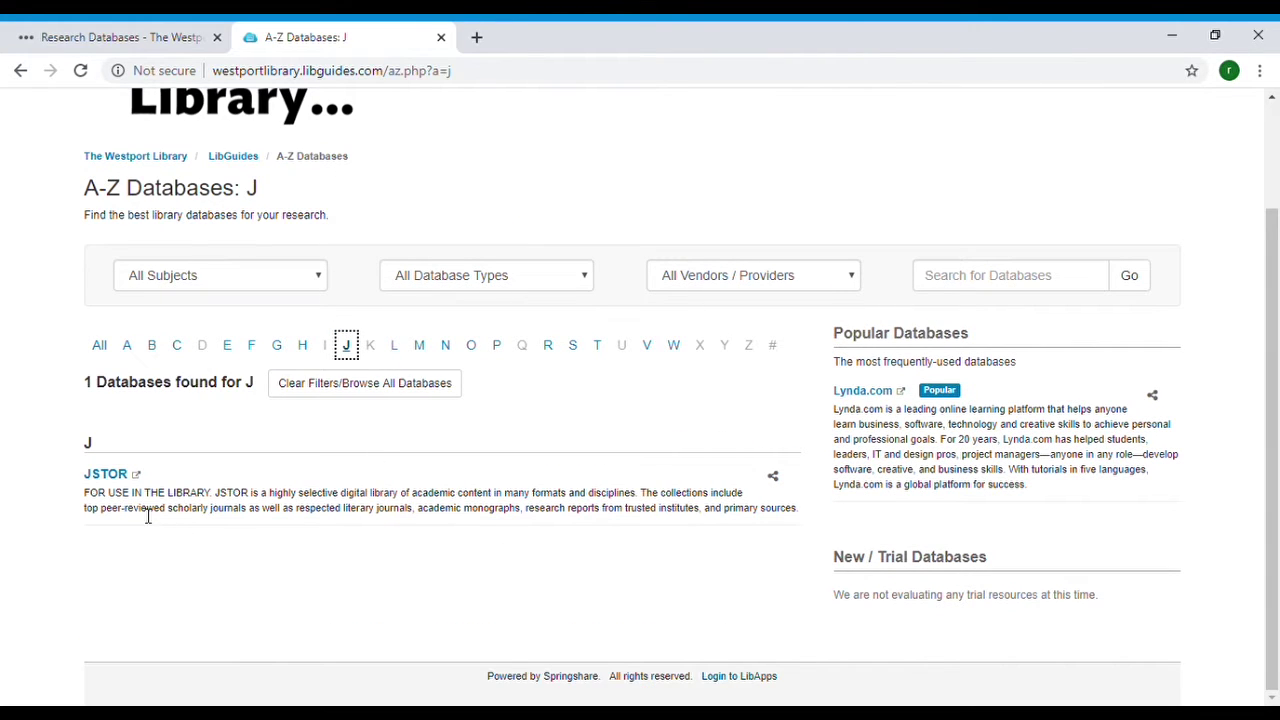
pyautogui.click(104, 476)
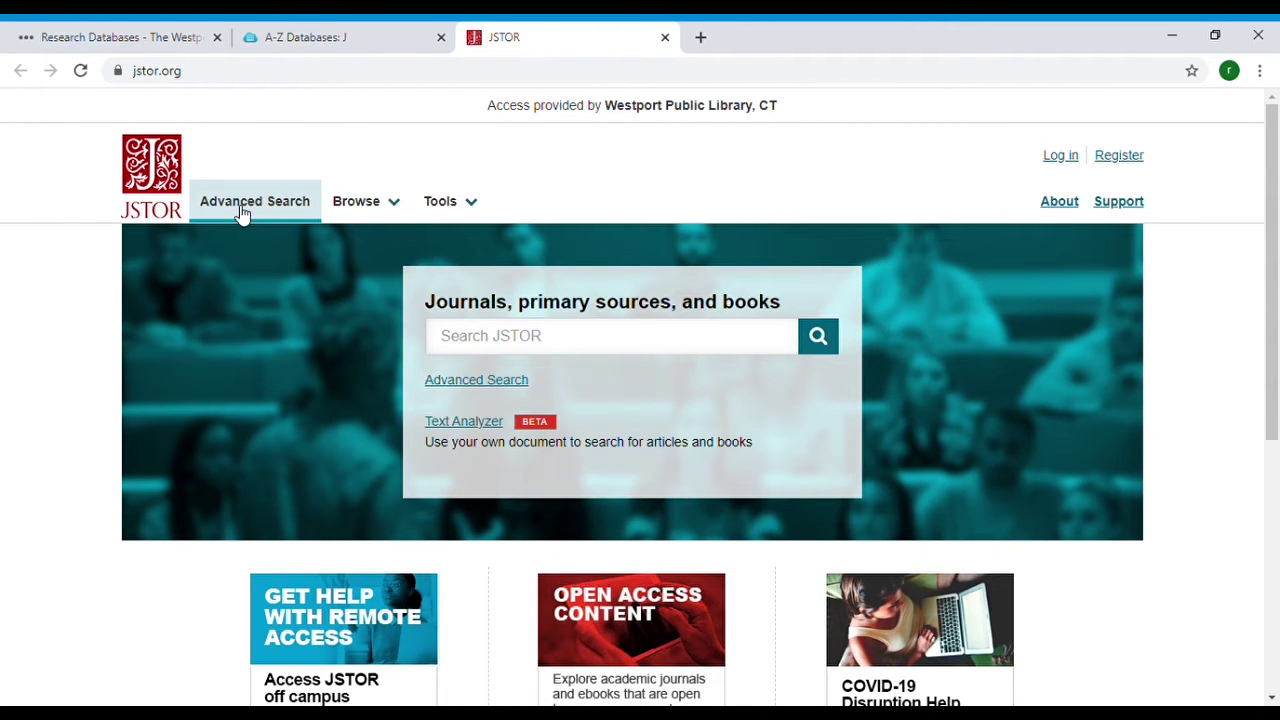
# Step: Open JSTOR's Advanced Search and look over its search boxes, item type, language, publication date and title options
pyautogui.click(443, 388)
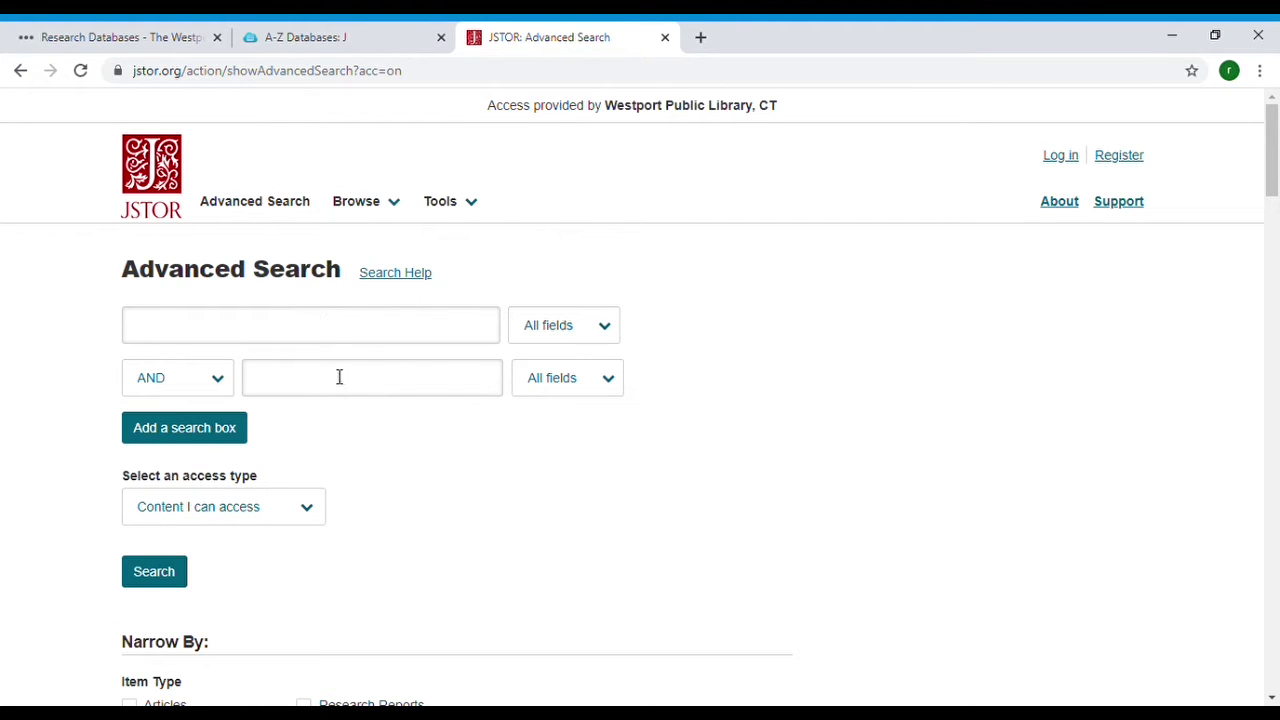
pyautogui.scroll(-2, 401, 453)
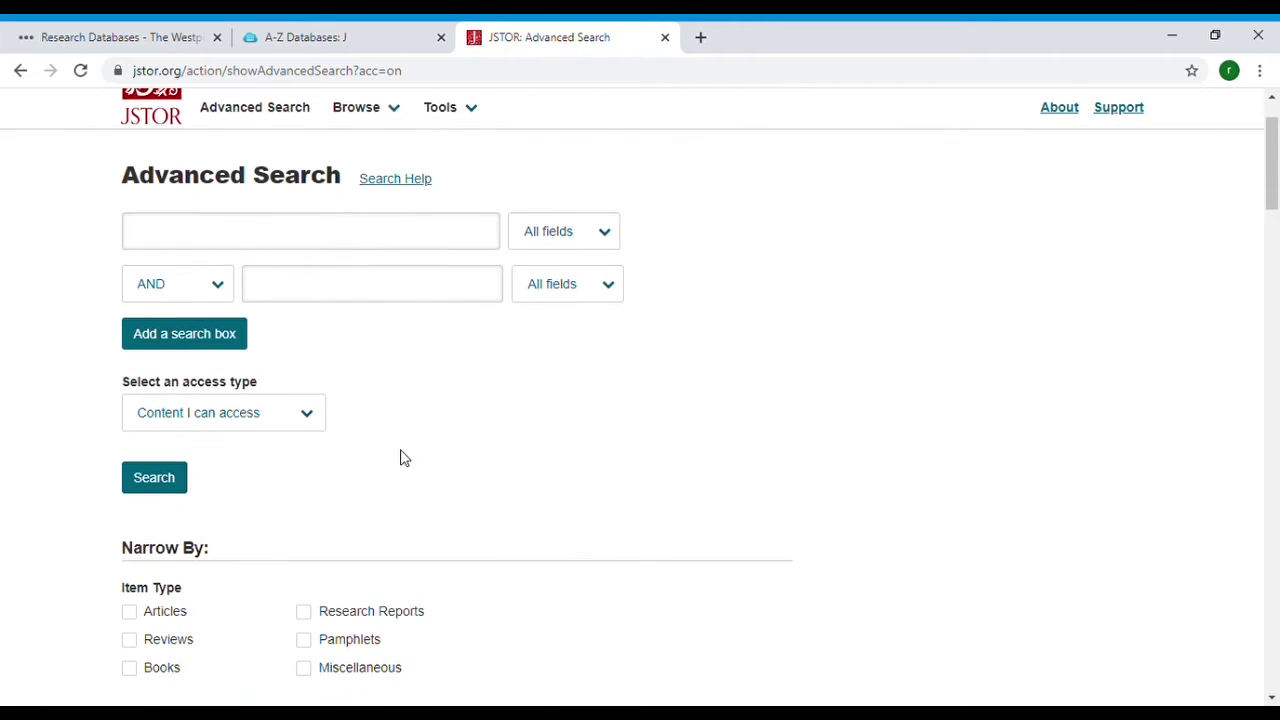
pyautogui.scroll(-1, 398, 459)
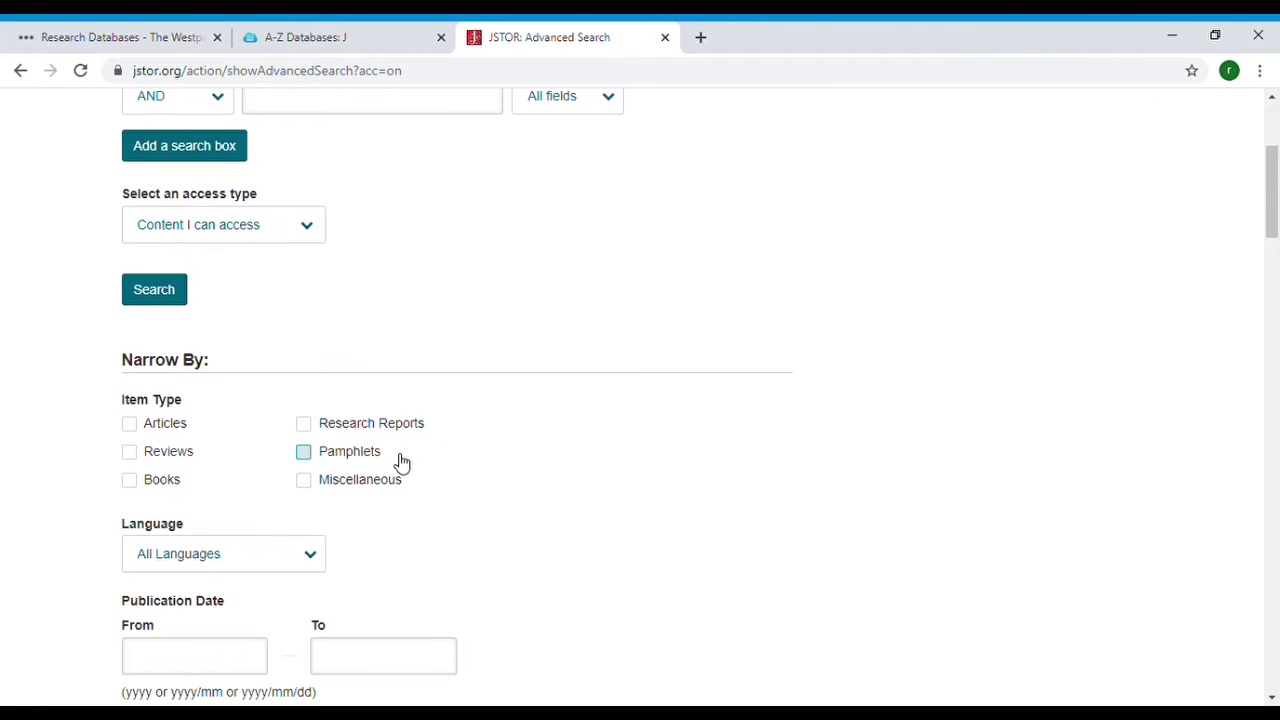
pyautogui.scroll(-1, 397, 461)
pyautogui.scroll(-1, 397, 461)
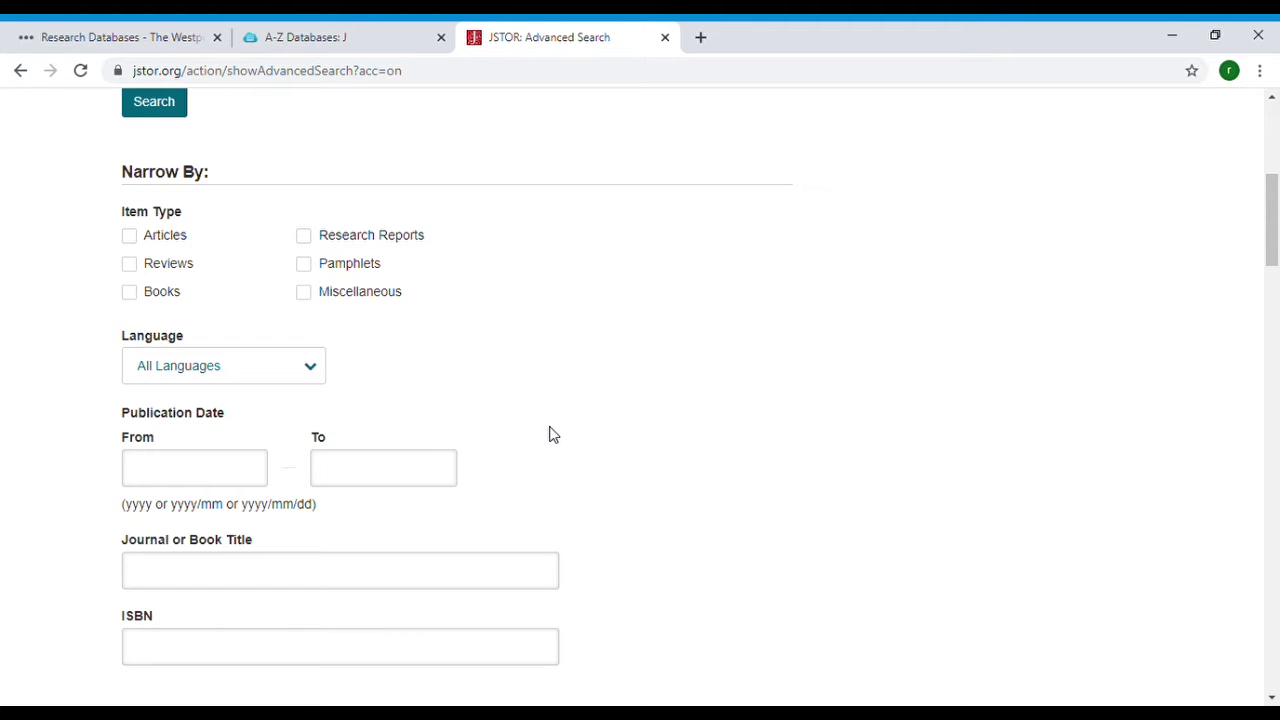
pyautogui.scroll(-2, 553, 435)
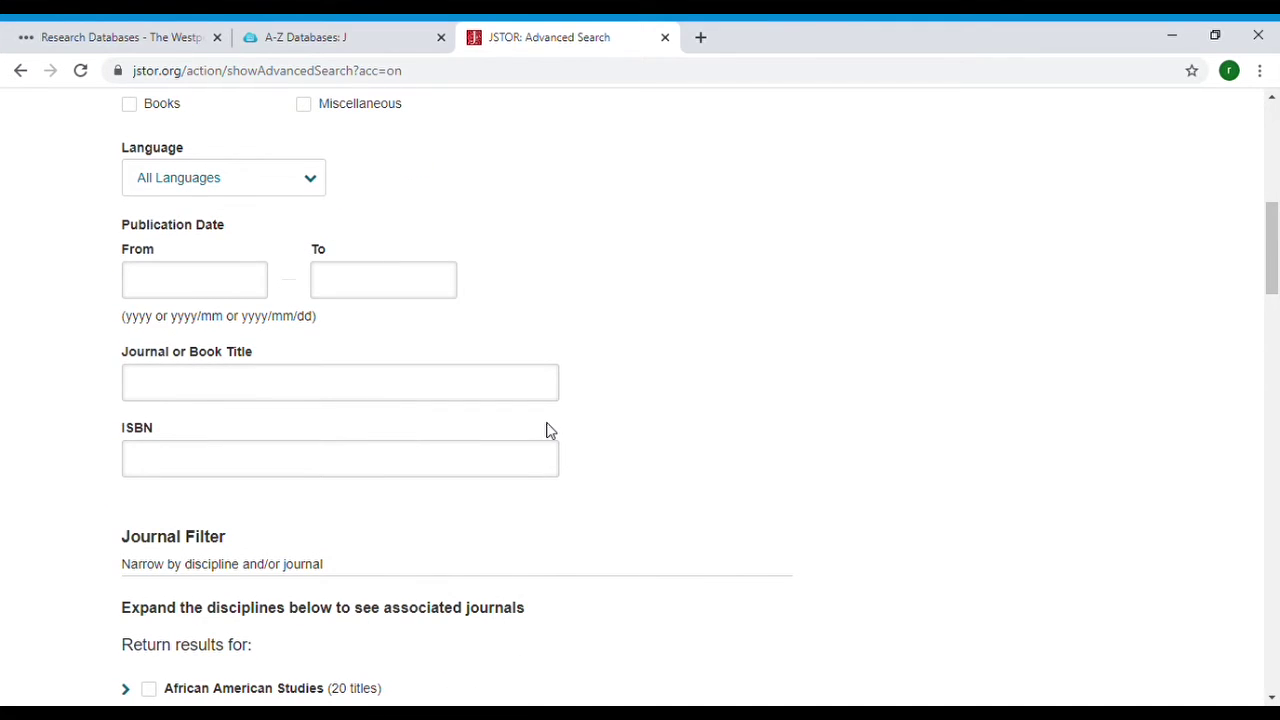
pyautogui.scroll(6, 548, 430)
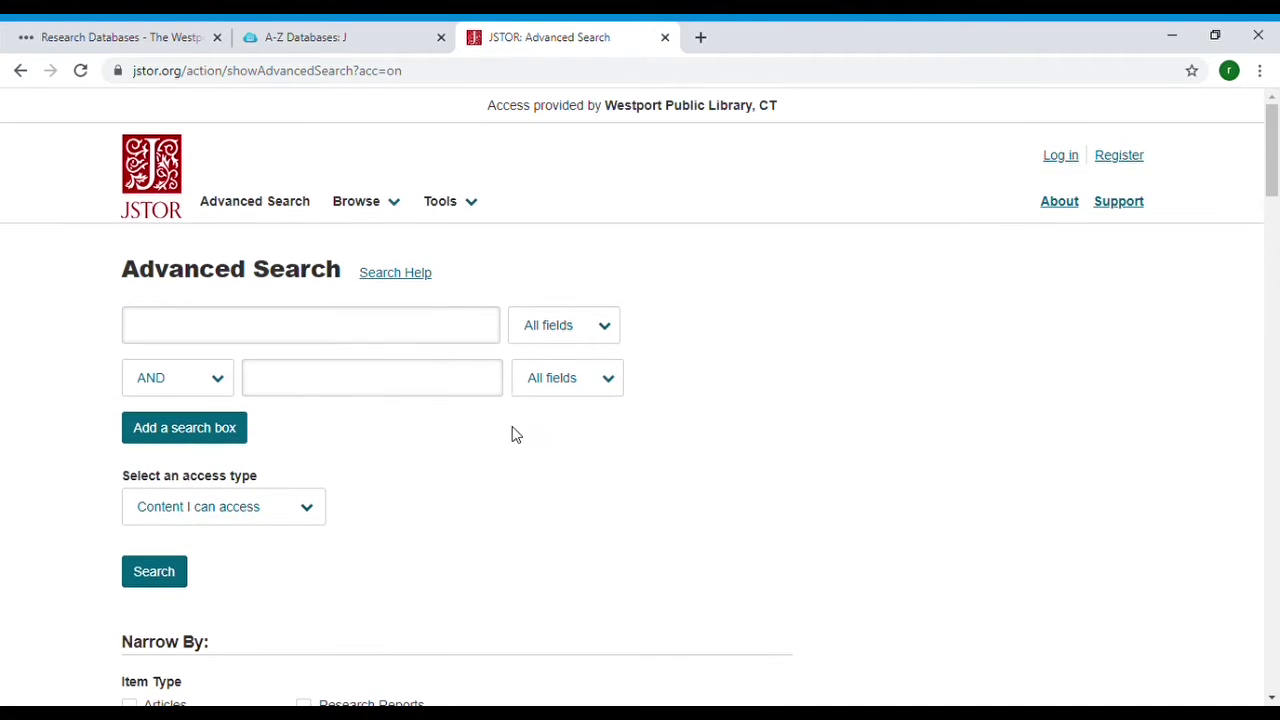
# Step: Enter Odysseus and Odyssey as the two search terms, combined with AND across all fields
pyautogui.click(281, 336)
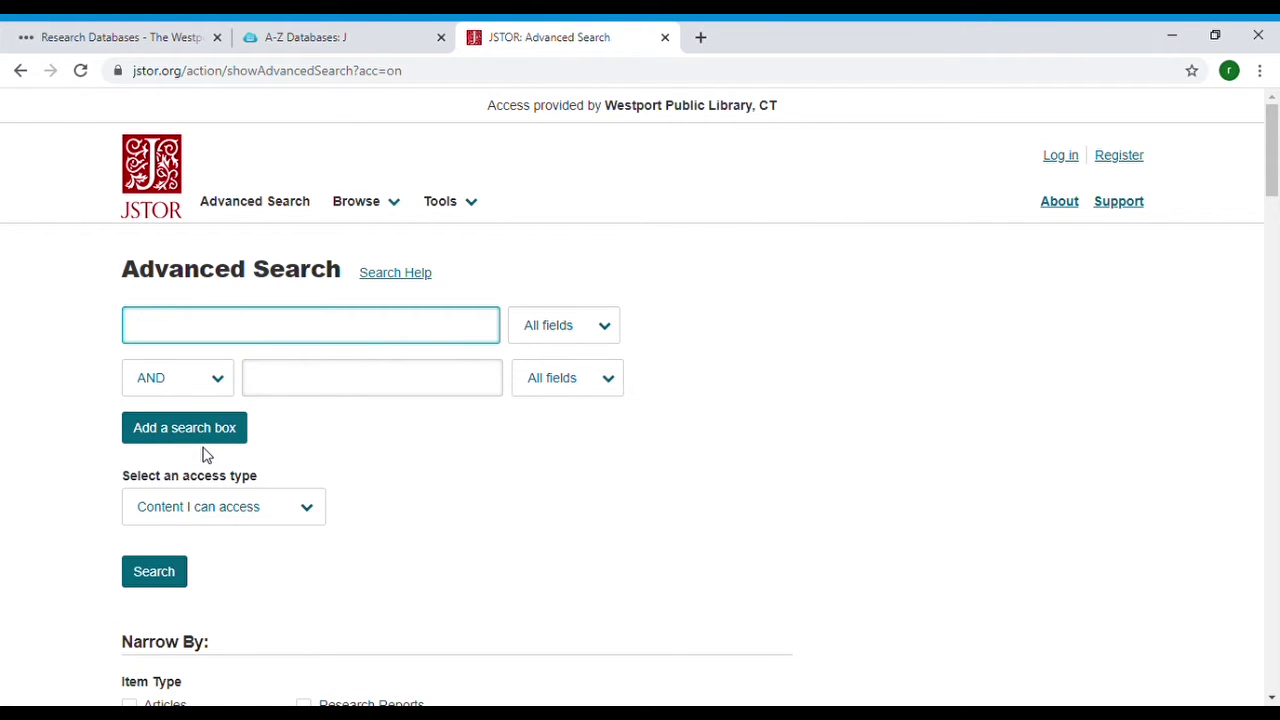
pyautogui.write('Odysseus')
pyautogui.press('Tab')
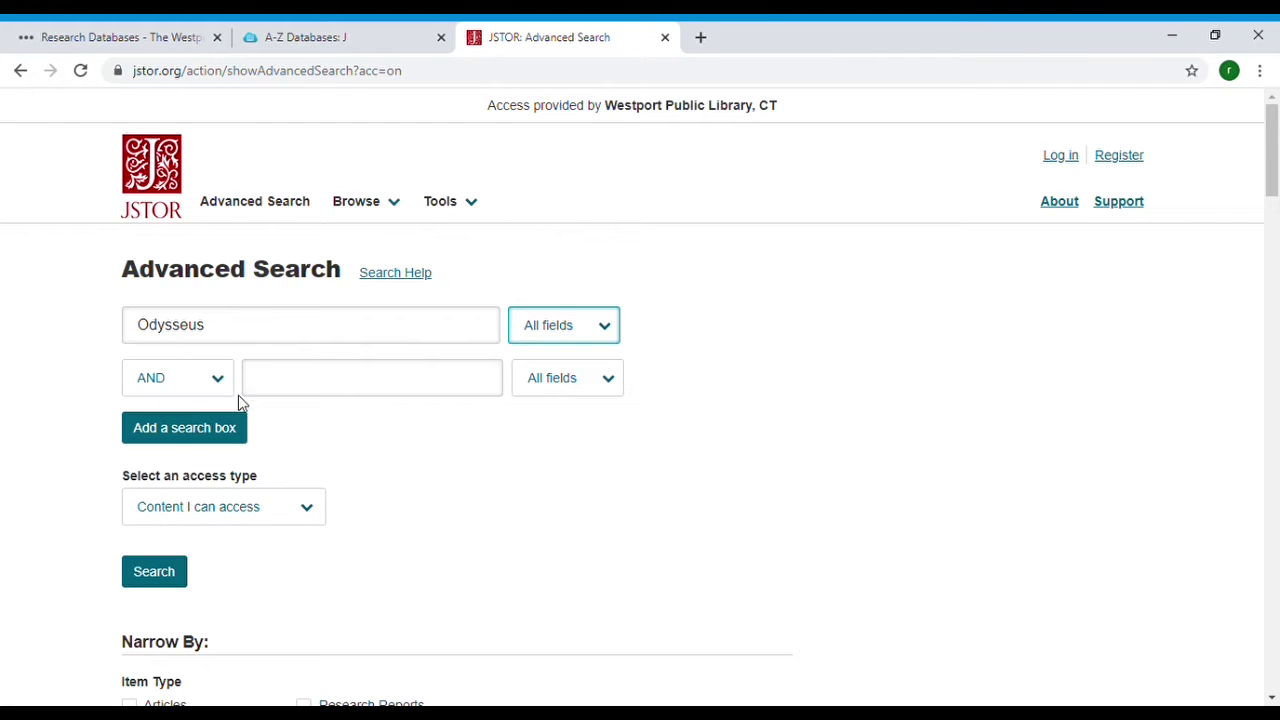
pyautogui.click(312, 389)
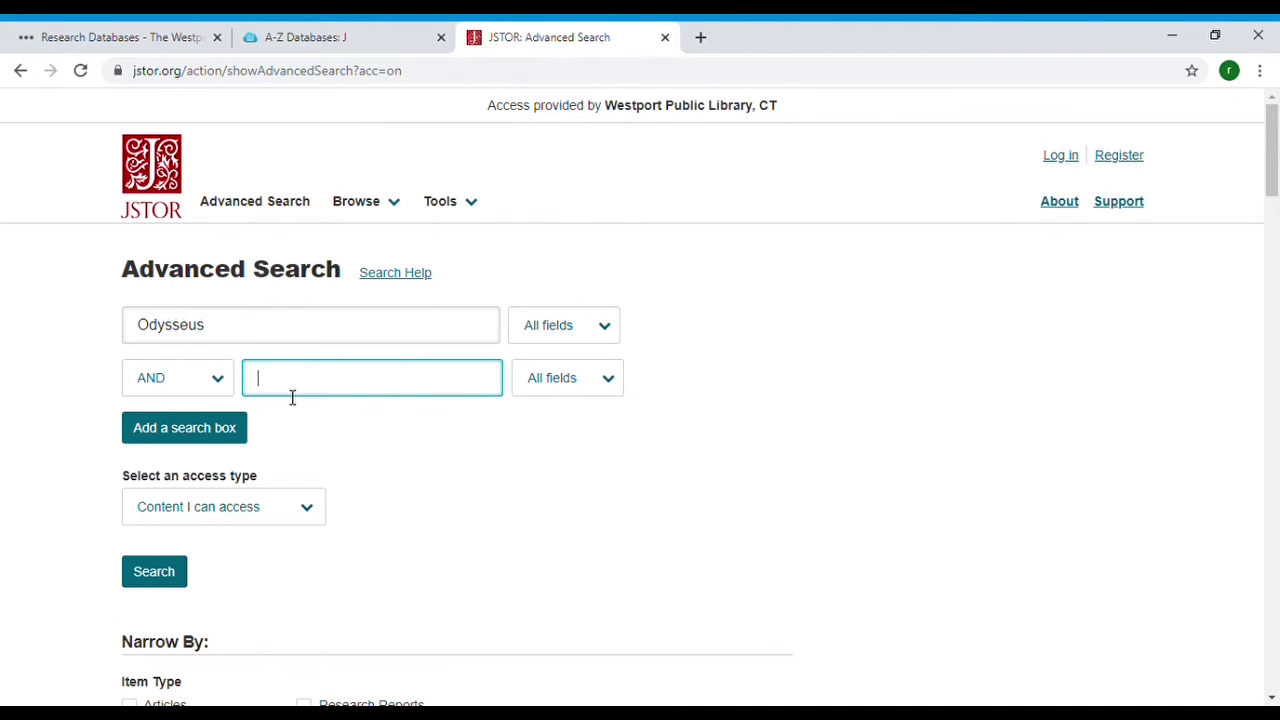
pyautogui.write('Odyssey')
pyautogui.scroll(-1, 320, 478)
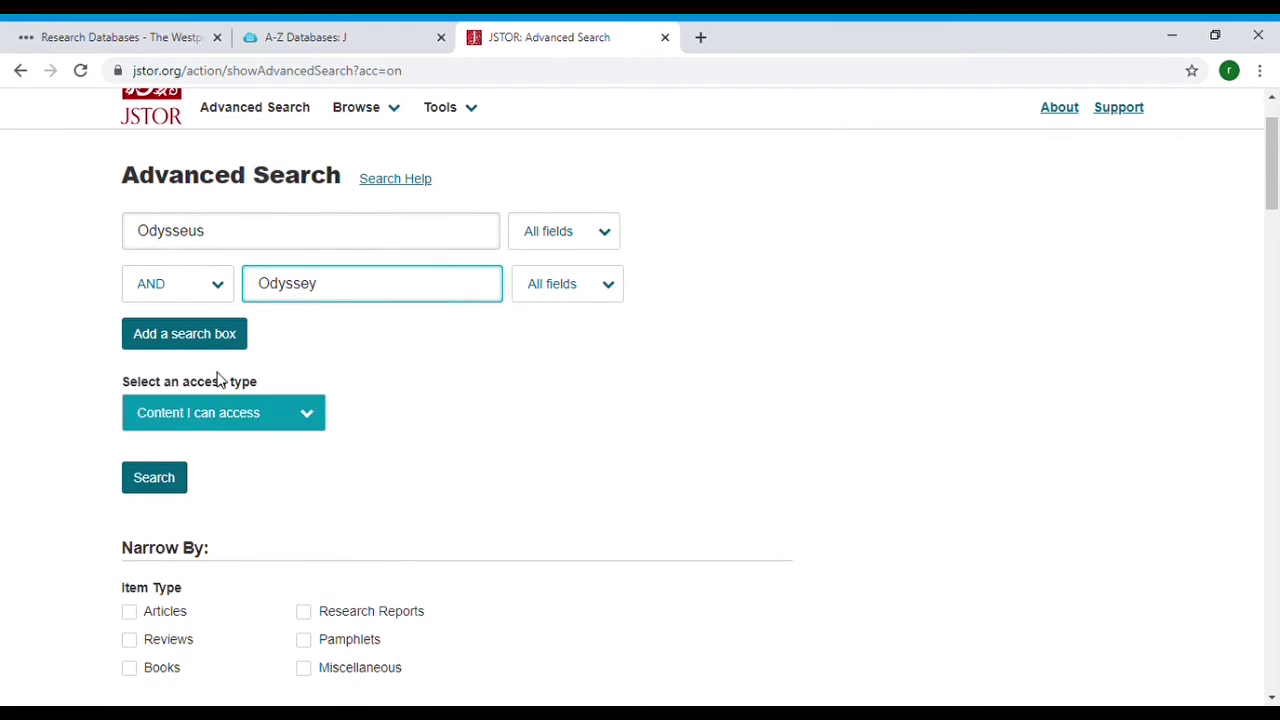
pyautogui.click(230, 287)
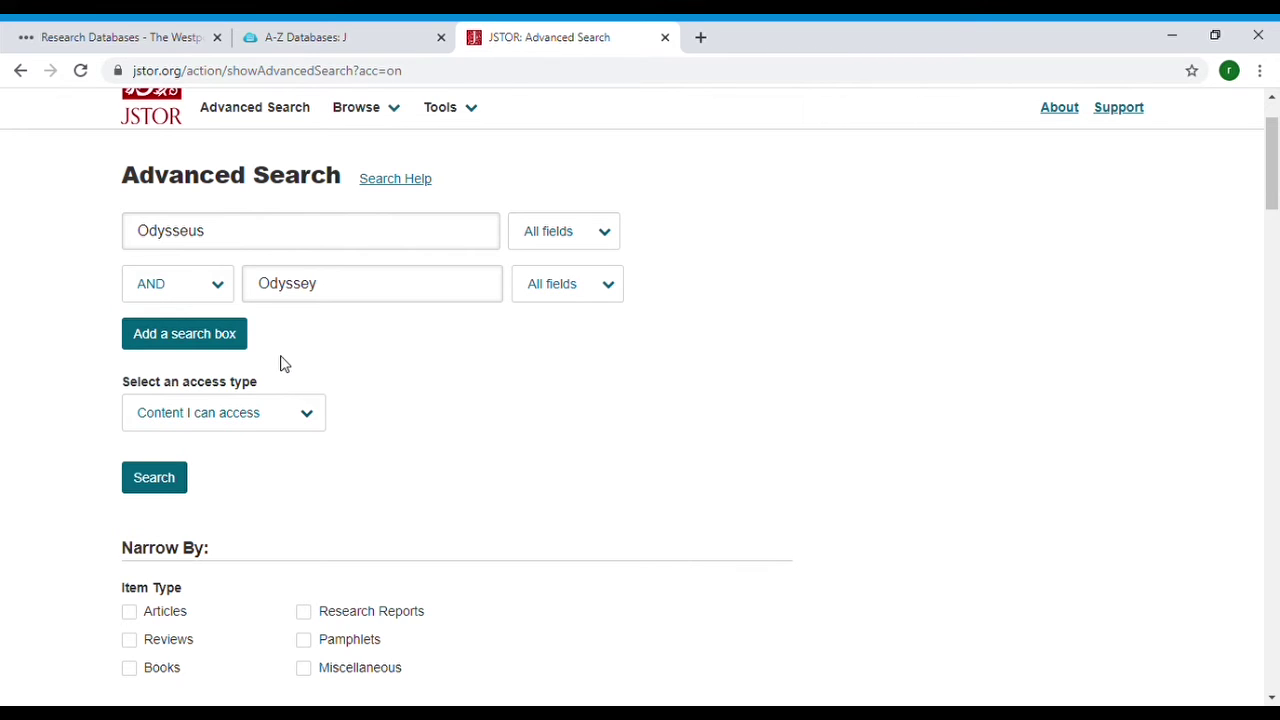
# Step: Narrow the item type to Articles
pyautogui.scroll(-2, 280, 363)
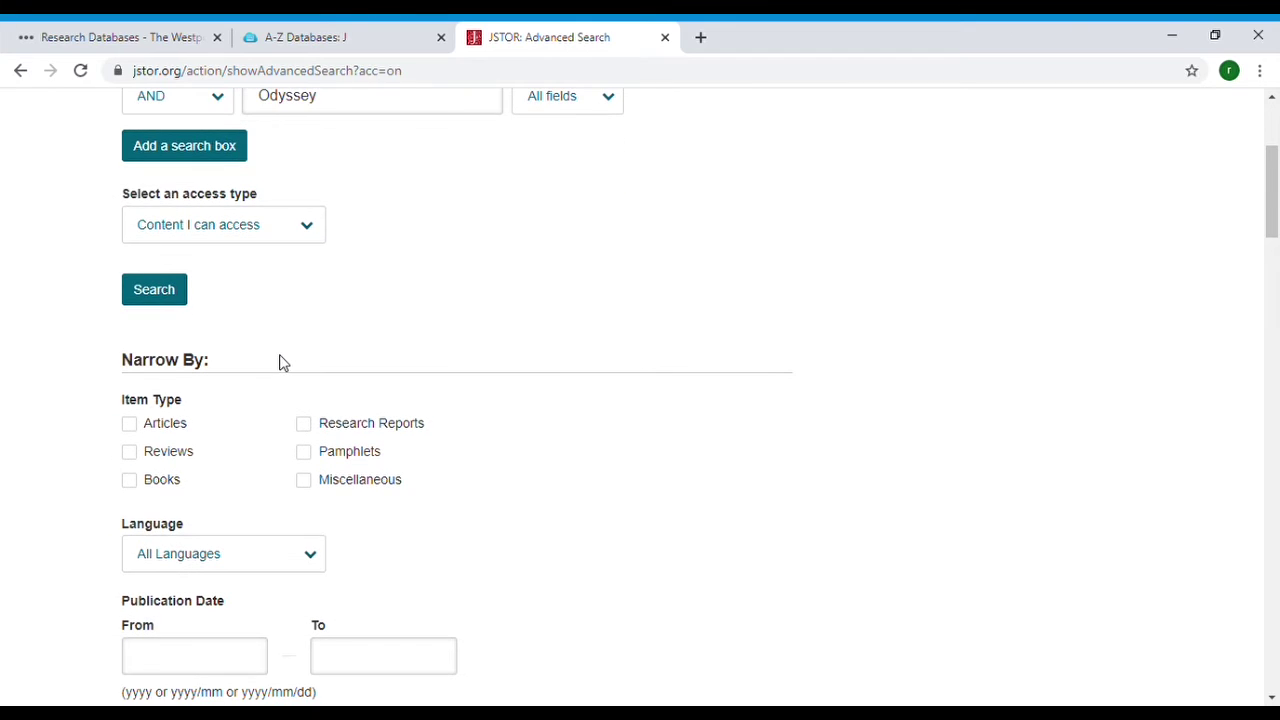
pyautogui.scroll(-1, 280, 363)
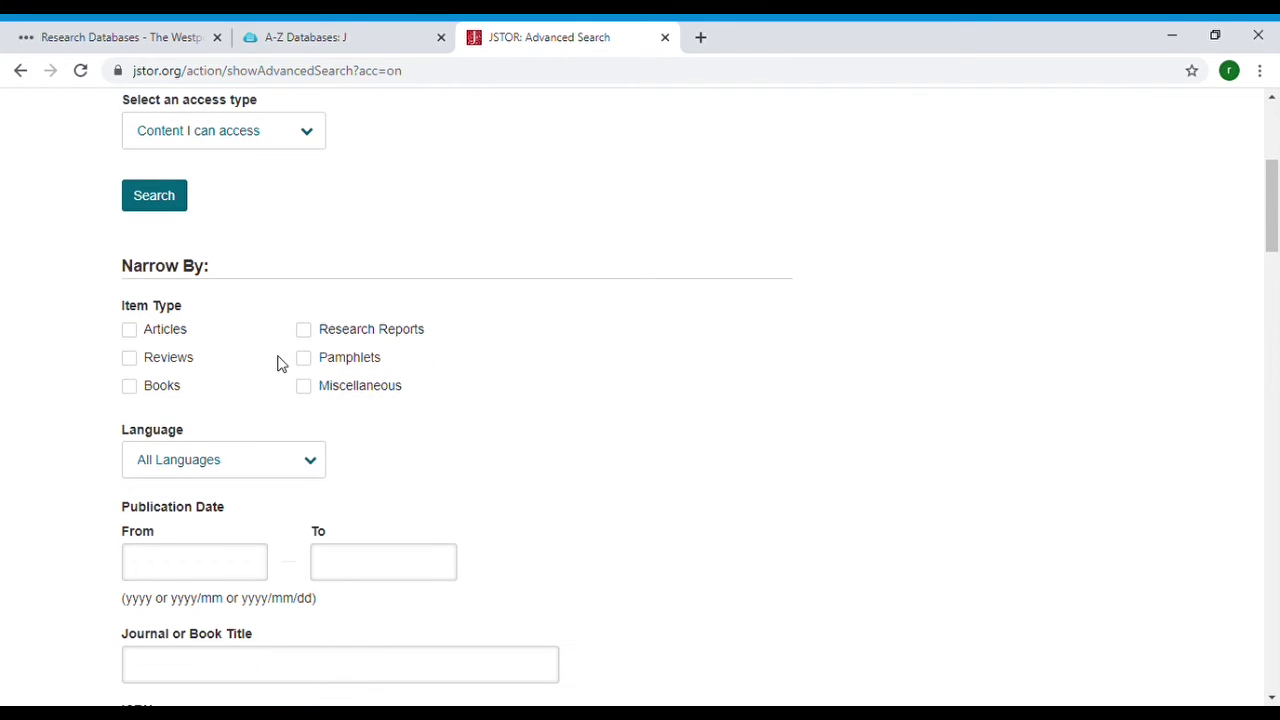
pyautogui.click(130, 331)
# Step: Limit the publication date to the range from 2000 to 2020
pyautogui.scroll(-2, 389, 469)
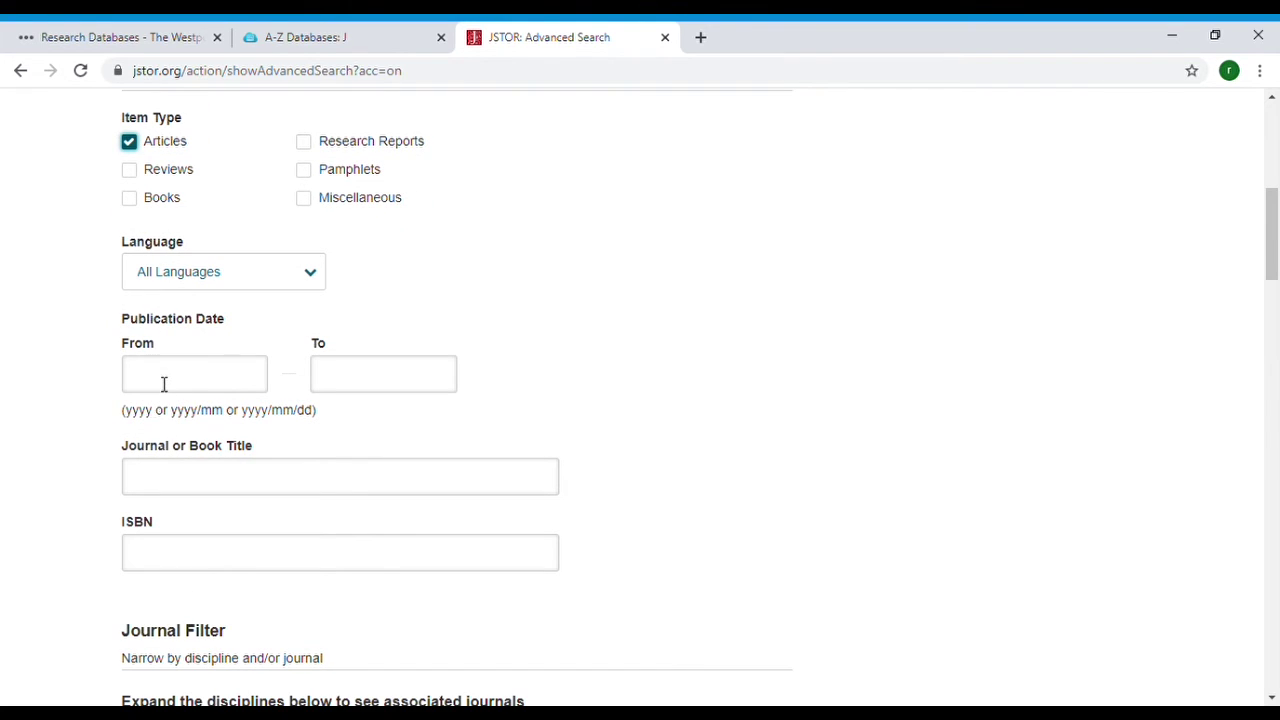
pyautogui.click(164, 384)
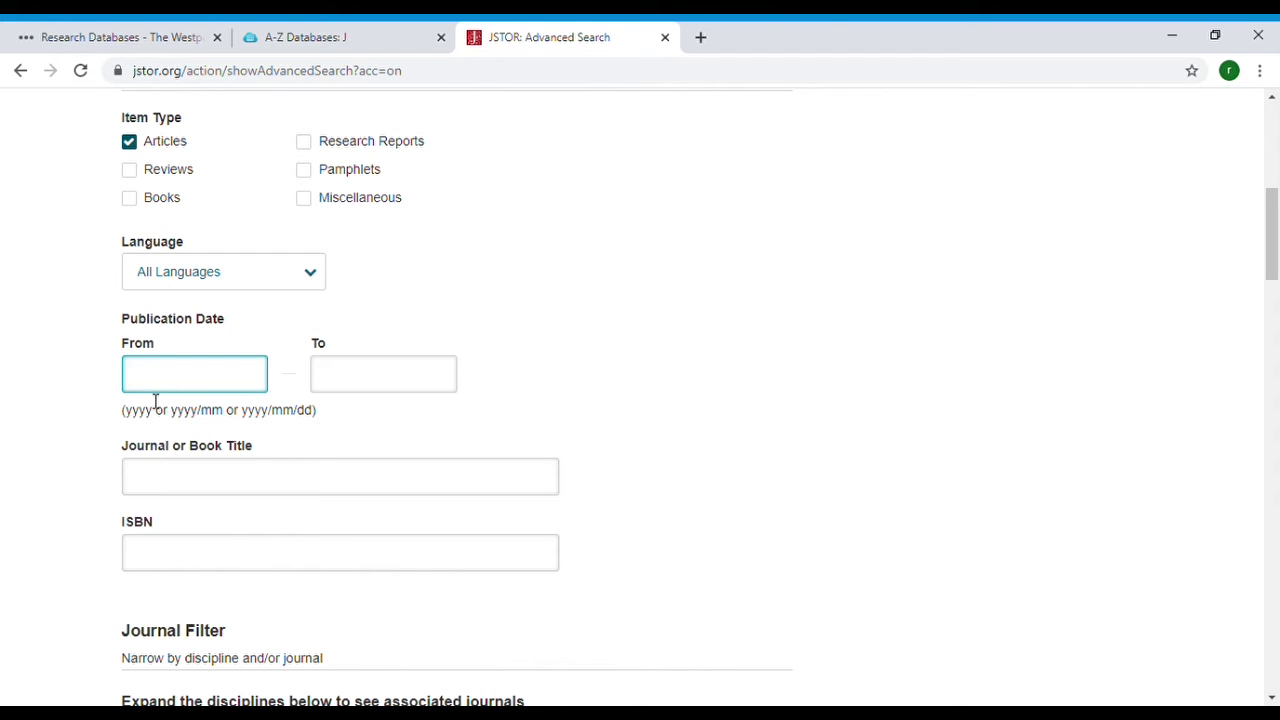
pyautogui.write('2000')
pyautogui.click(366, 394)
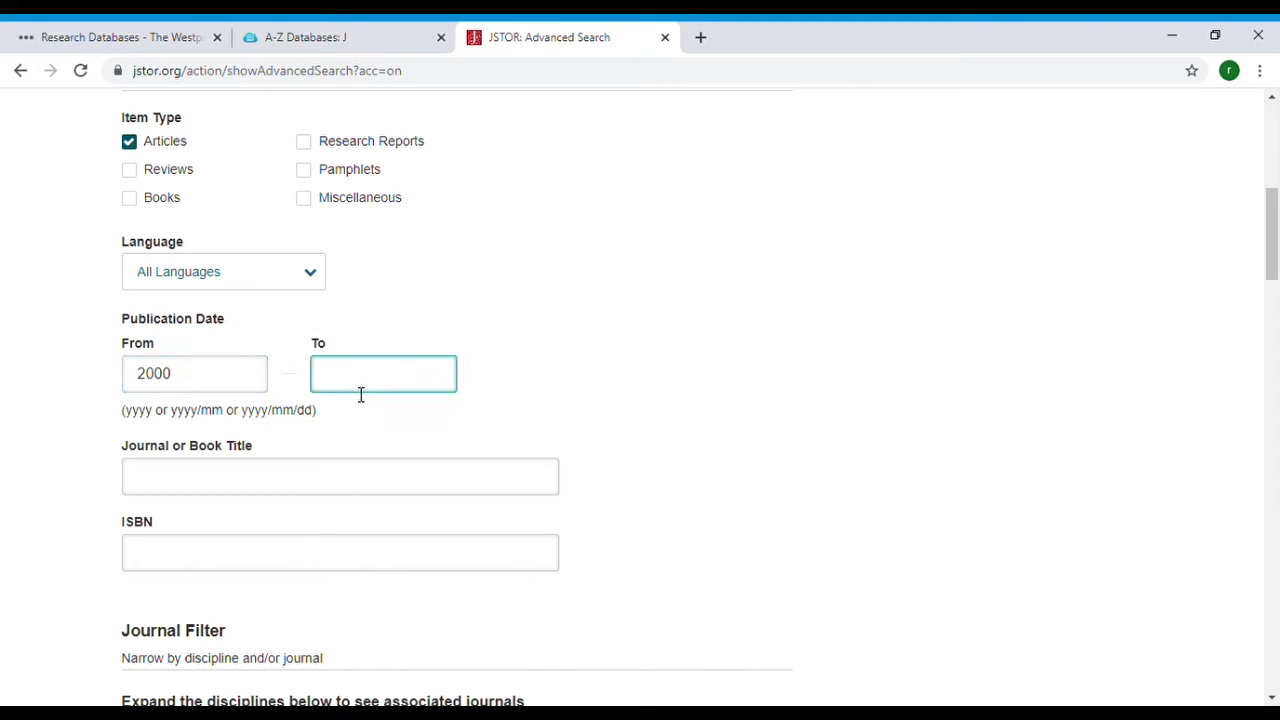
pyautogui.write('2020')
pyautogui.press('Tab')
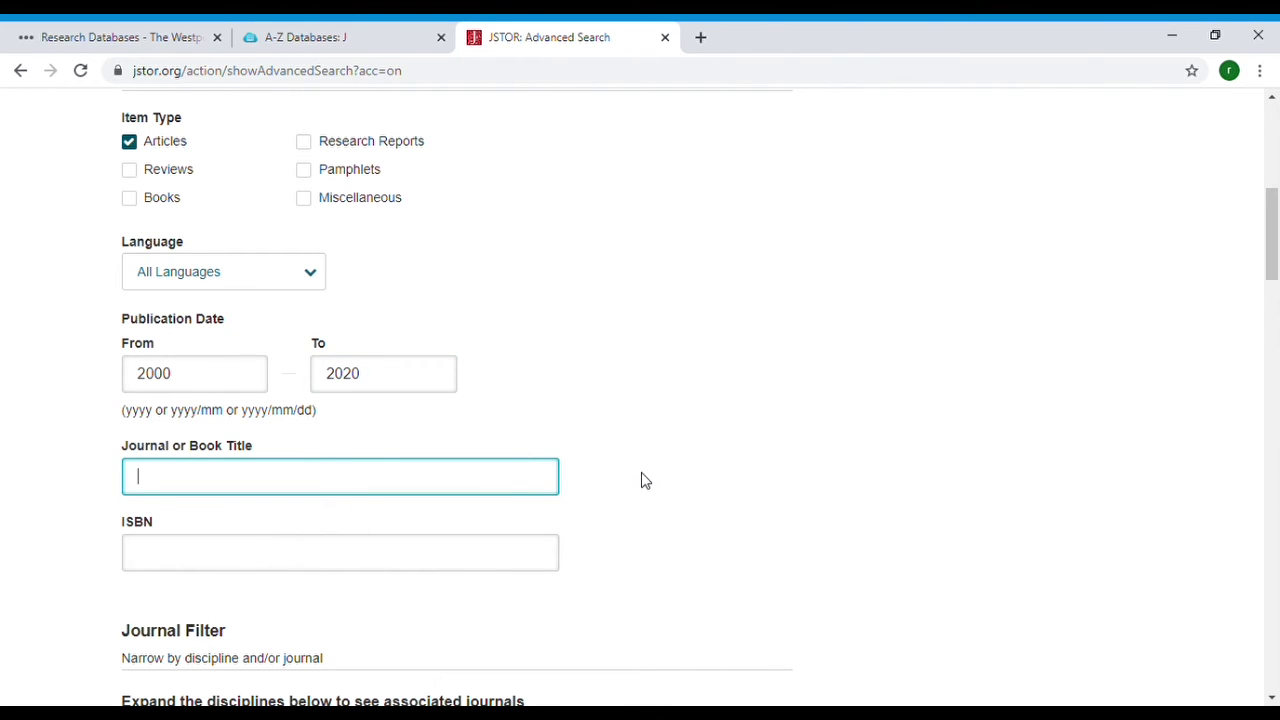
# Step: Restrict the journal filter to the Classical Studies discipline
pyautogui.scroll(-1, 643, 480)
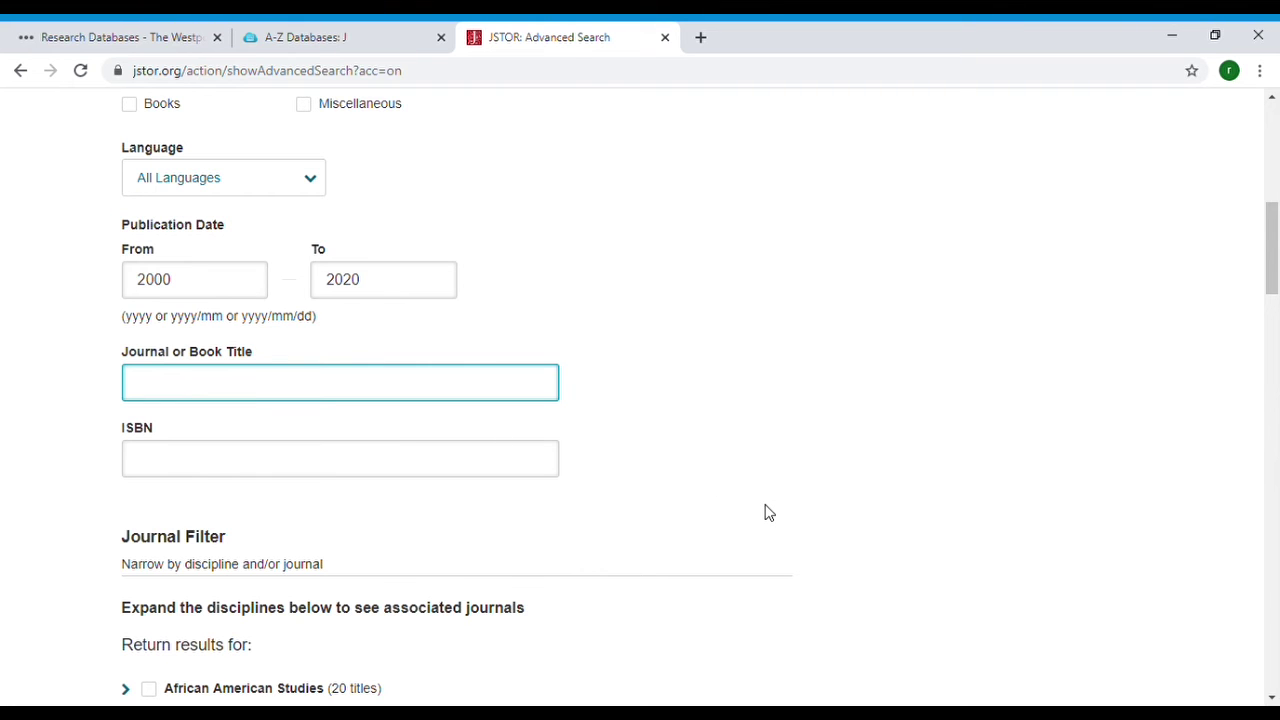
pyautogui.scroll(-3, 765, 508)
pyautogui.scroll(-2, 762, 510)
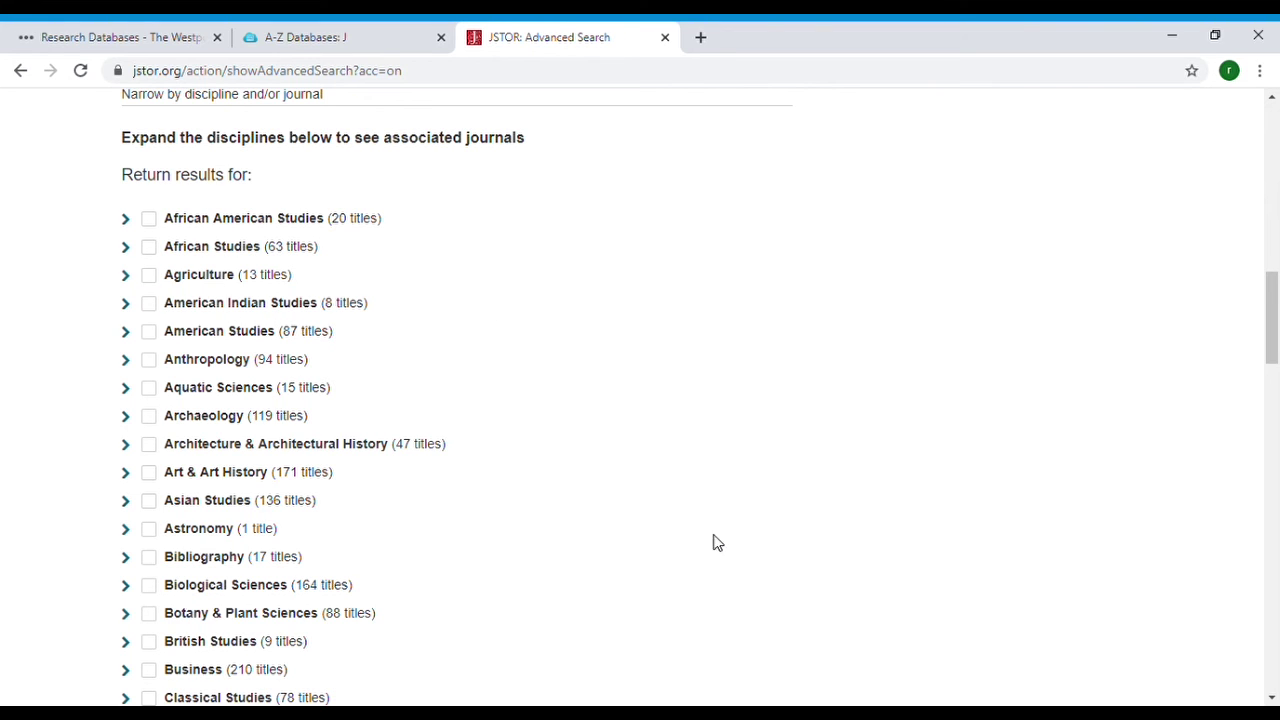
pyautogui.scroll(-1, 699, 540)
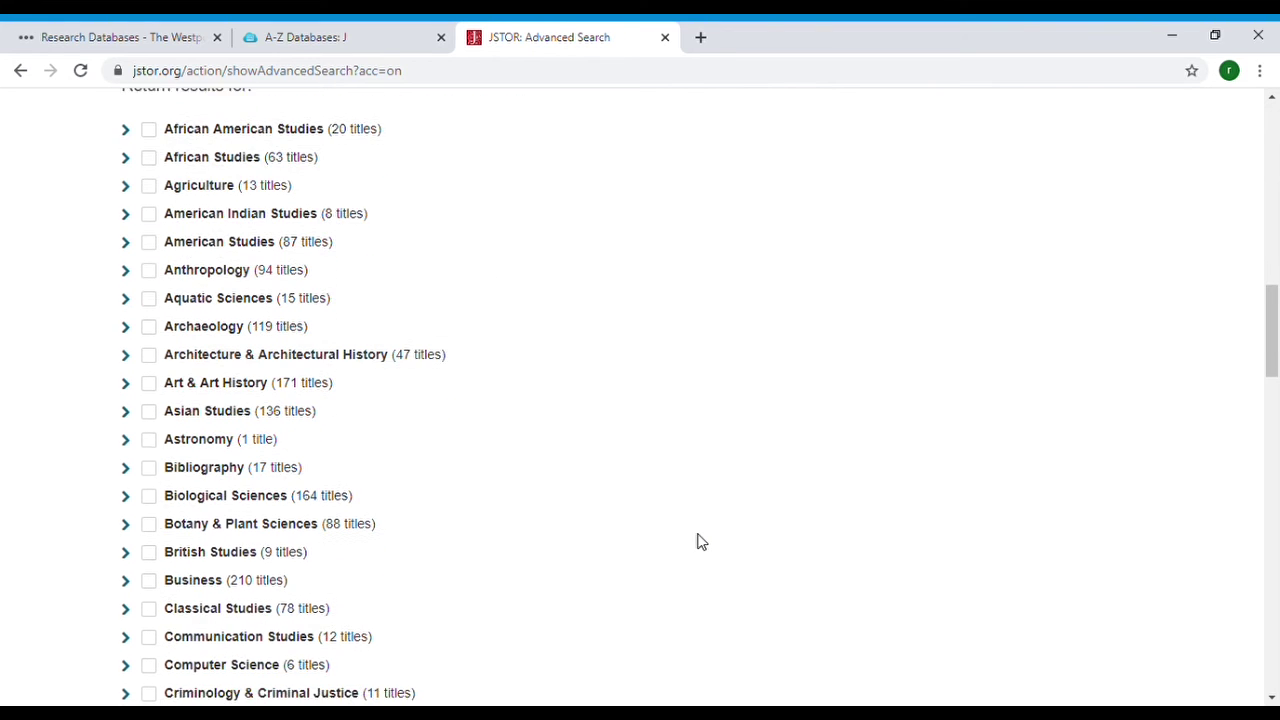
pyautogui.click(149, 605)
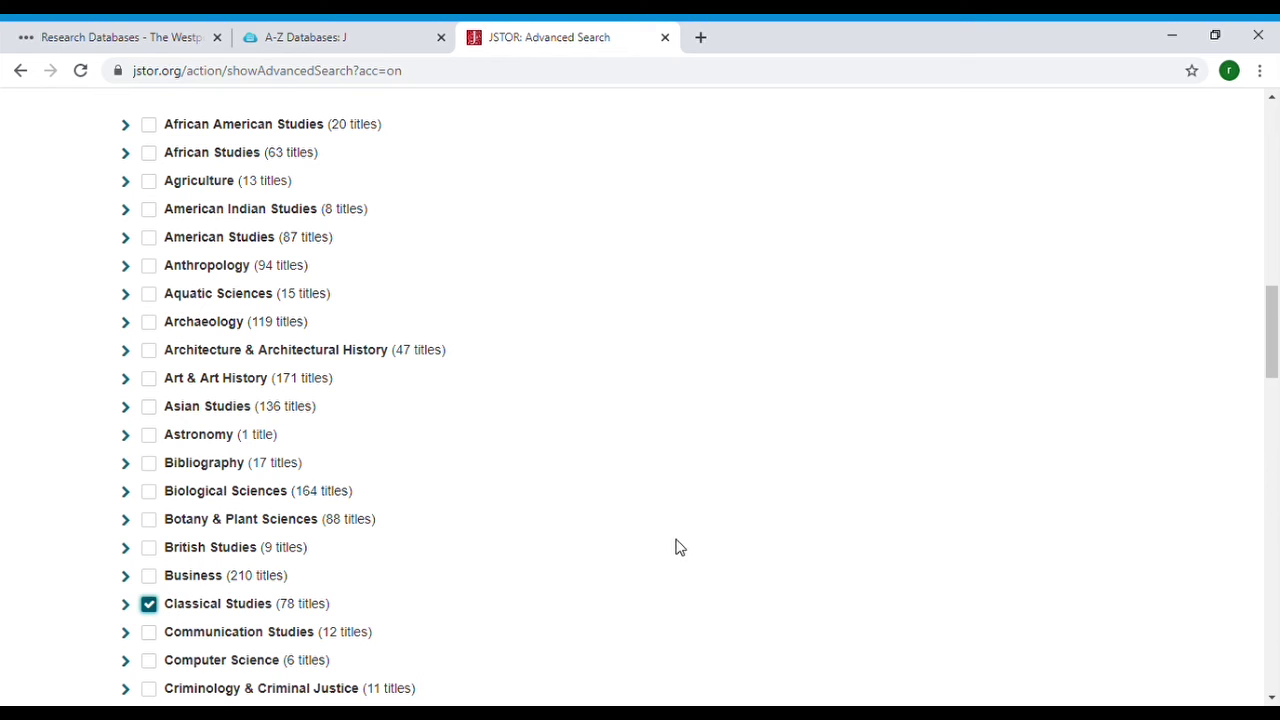
# Step: Expand the Sociology discipline in the journal filter to view its associated journals
pyautogui.scroll(-6, 676, 549)
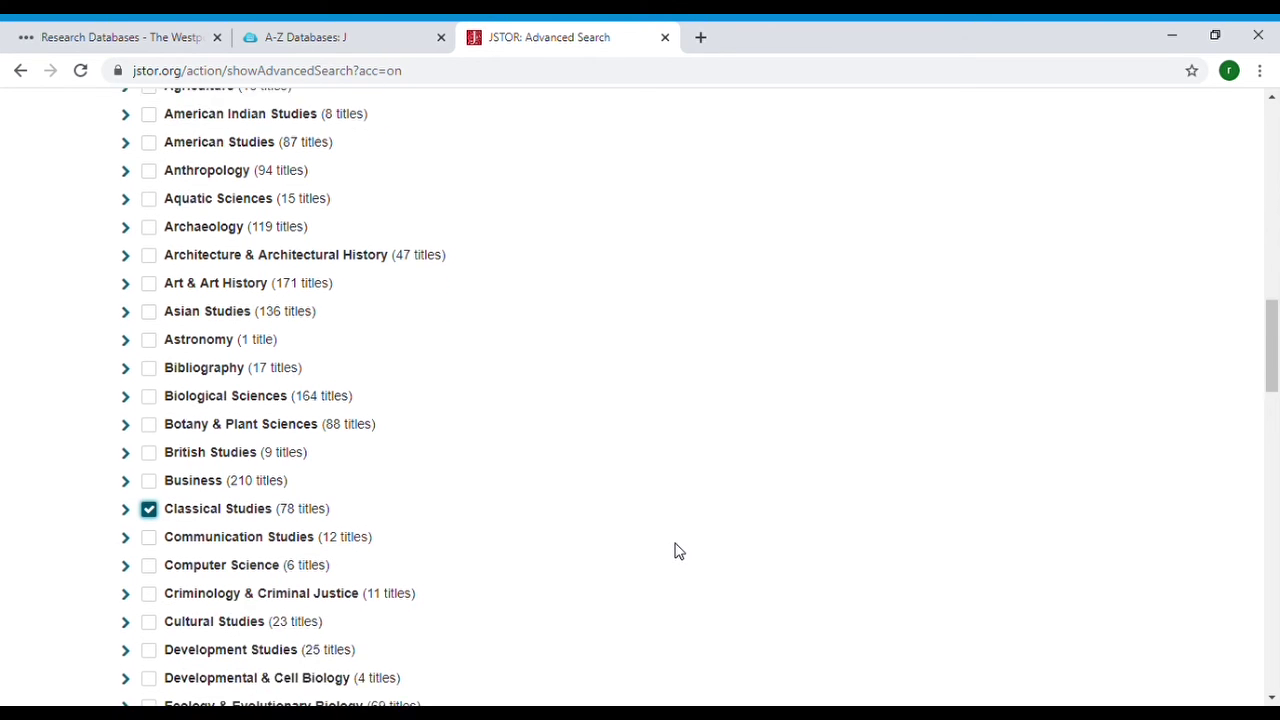
pyautogui.scroll(-8, 676, 551)
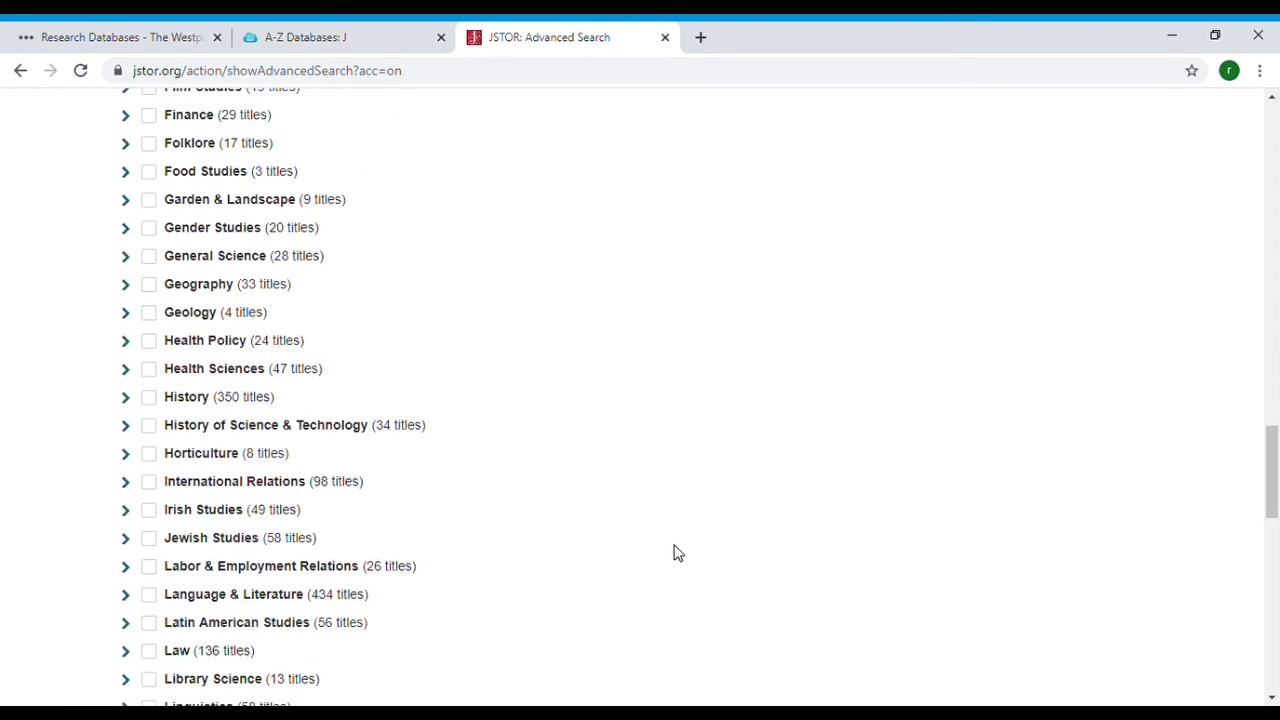
pyautogui.scroll(-8, 676, 551)
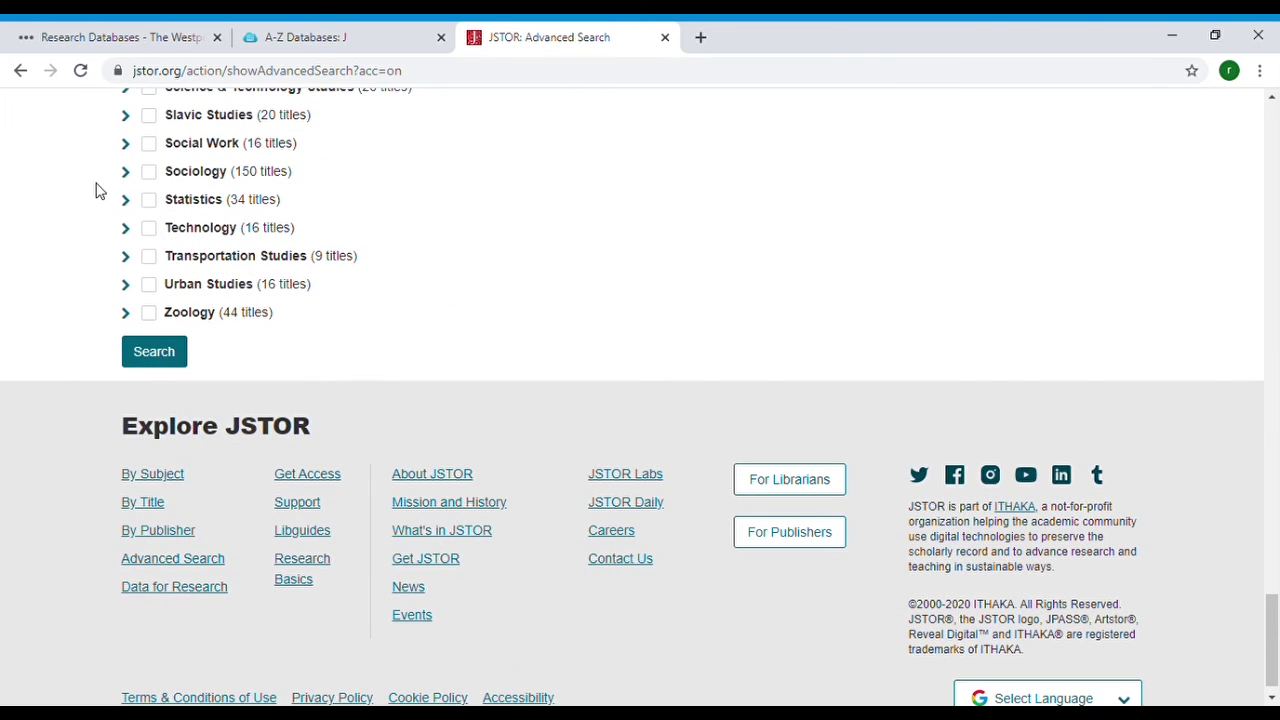
pyautogui.click(127, 174)
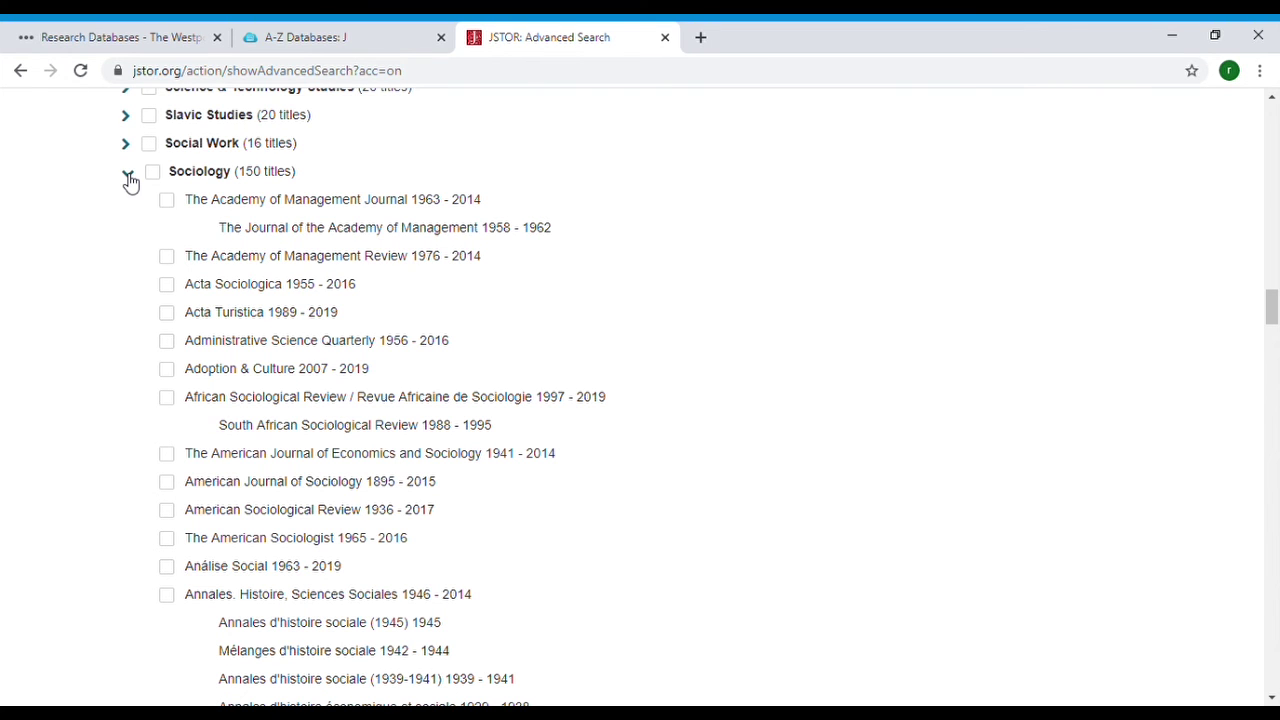
# Step: Collapse the Sociology discipline's journal list and run the advanced search for Odysseus AND Odyssey
pyautogui.click(127, 175)
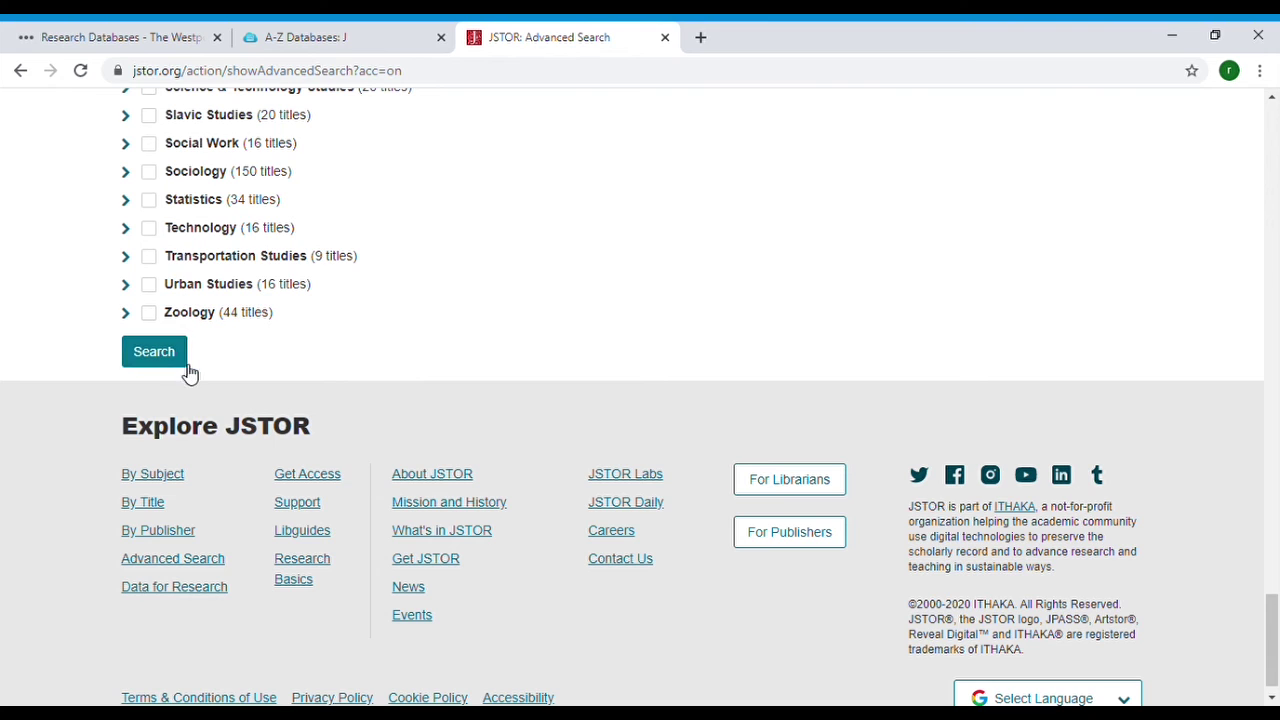
pyautogui.scroll(2, 362, 336)
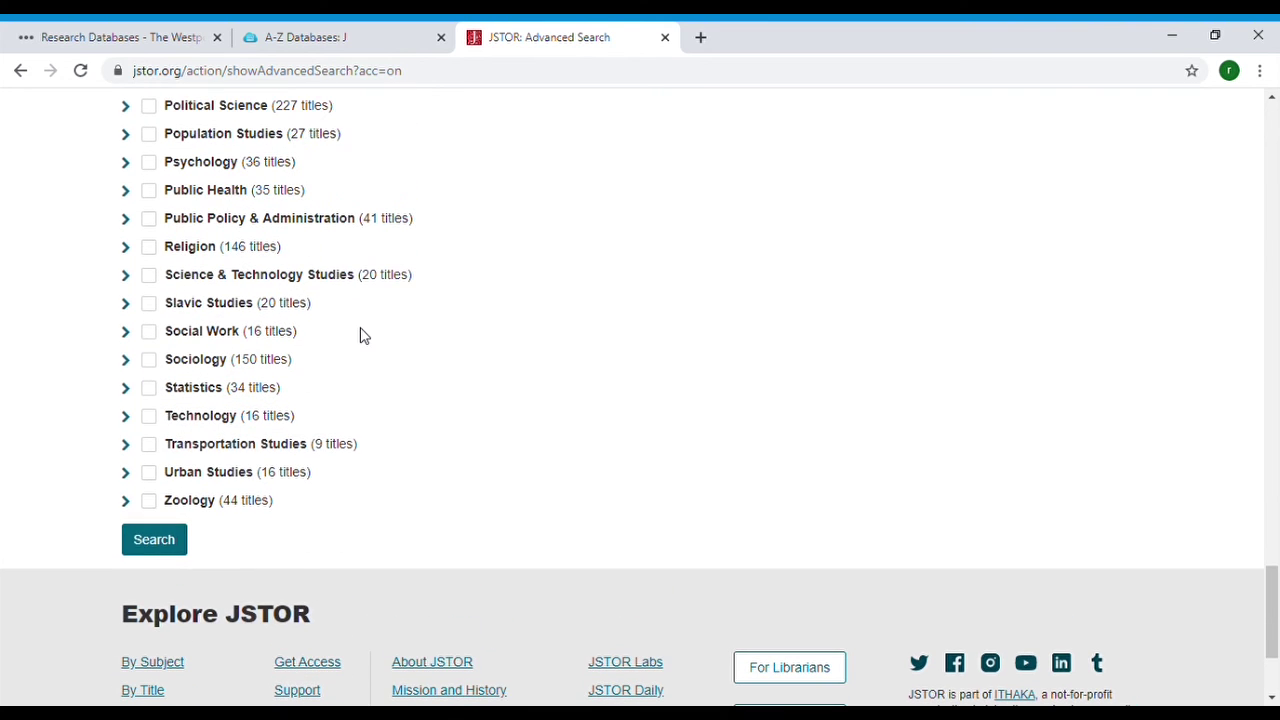
pyautogui.click(158, 541)
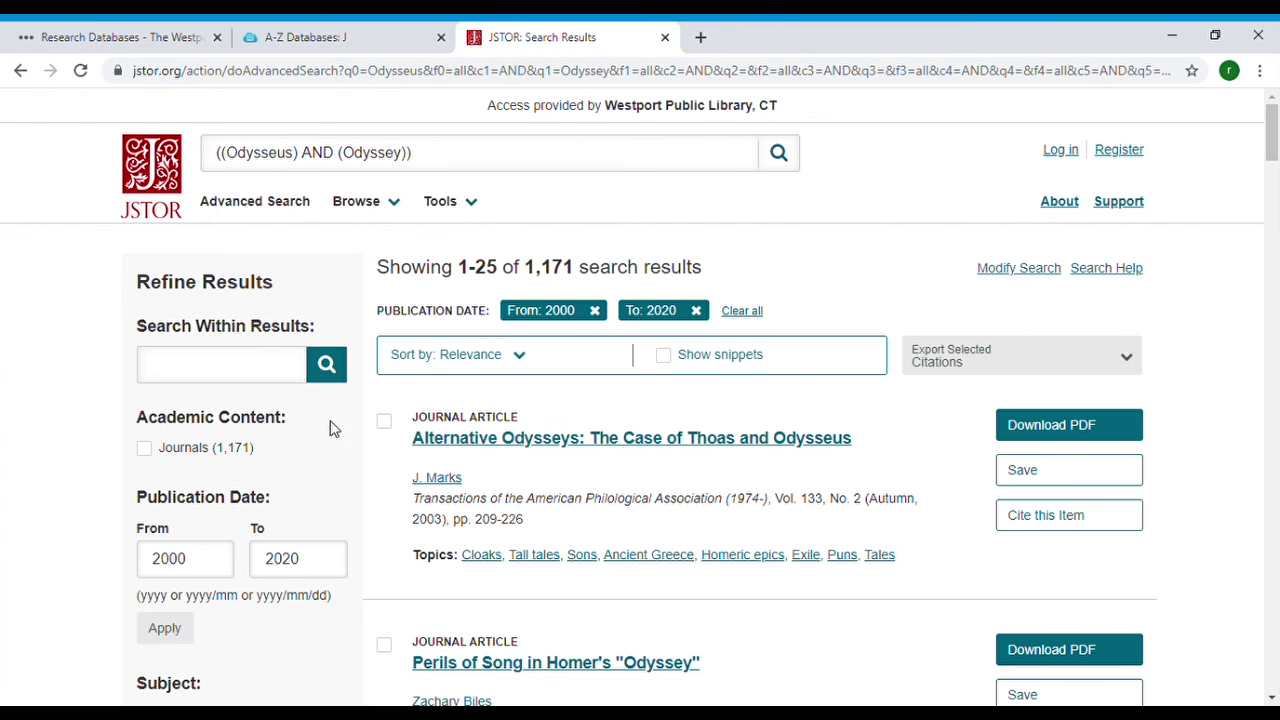
# Step: Open the journal article "Alternative Odysseys: The Case of Thoas and Odysseus" from the search results and display its sharing options
pyautogui.scroll(-1, 329, 435)
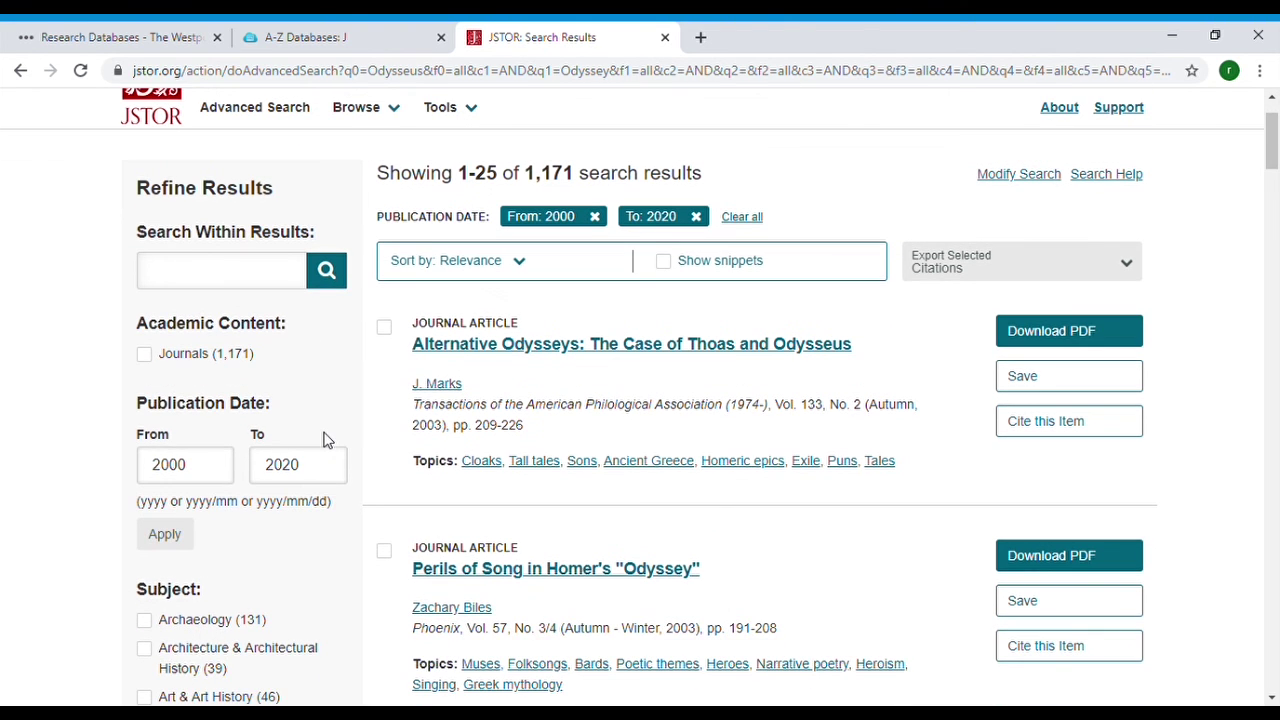
pyautogui.click(555, 347)
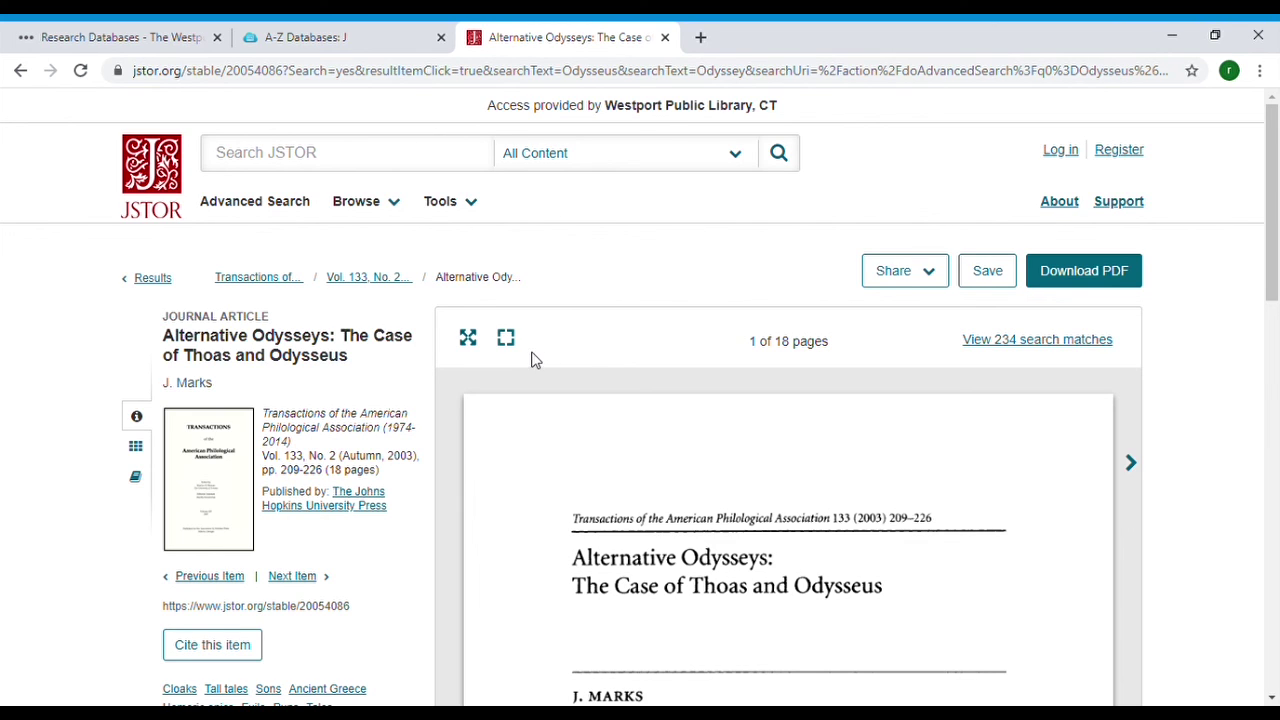
pyautogui.scroll(-1, 705, 388)
pyautogui.scroll(1, 705, 390)
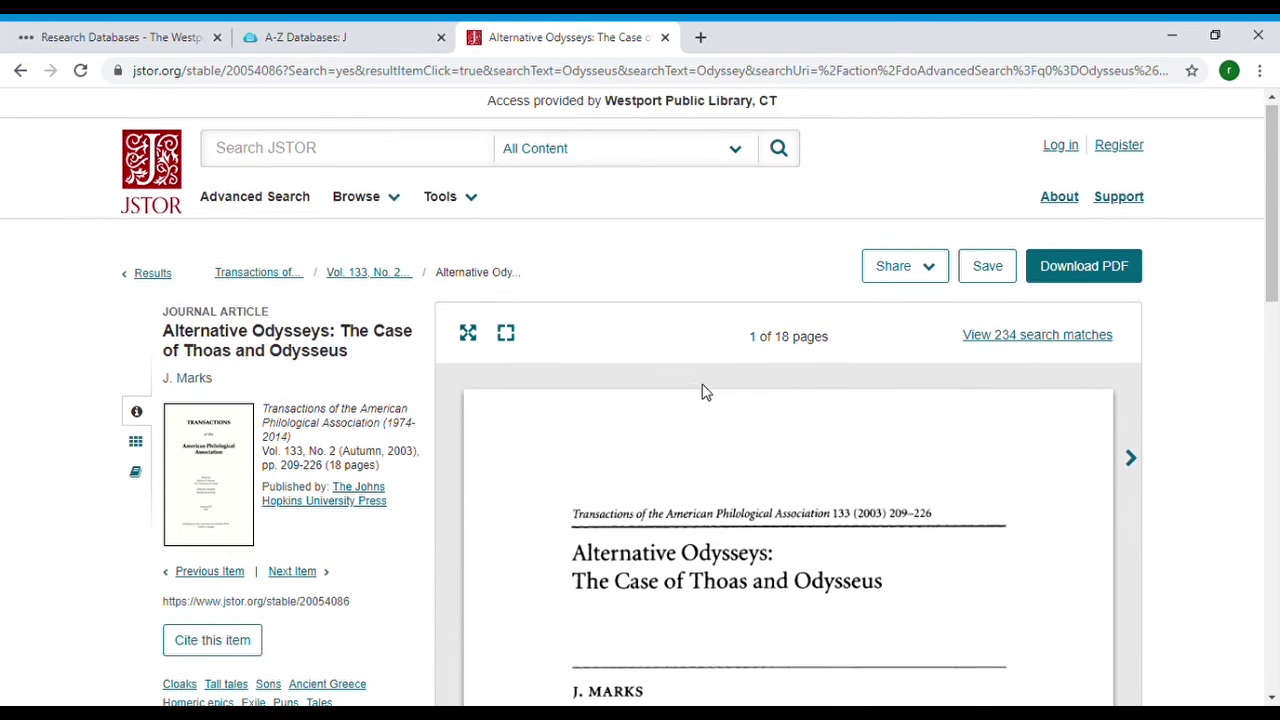
pyautogui.click(902, 289)
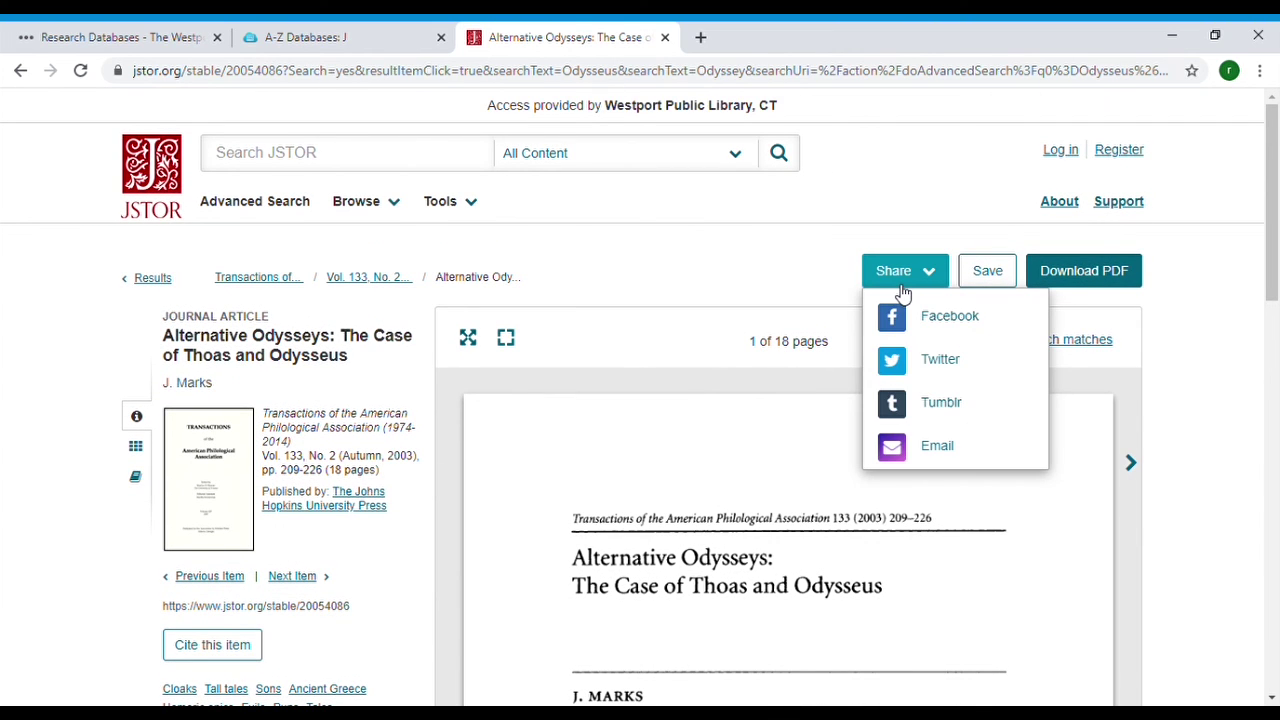